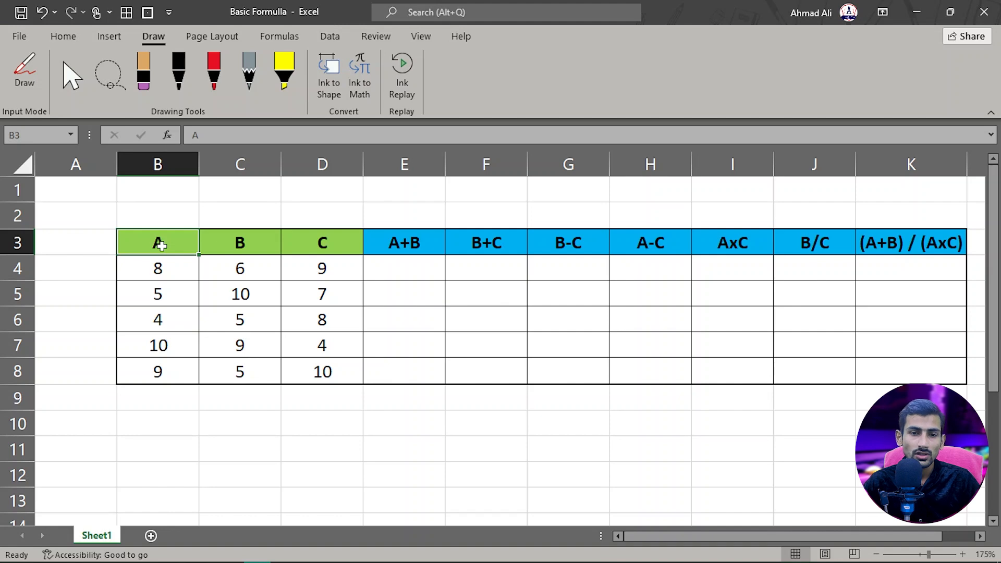
- Examine the table's input column headers A, B and C and the calculation headers from A+B through (A+B) / (AxC)
left_click(225, 245)
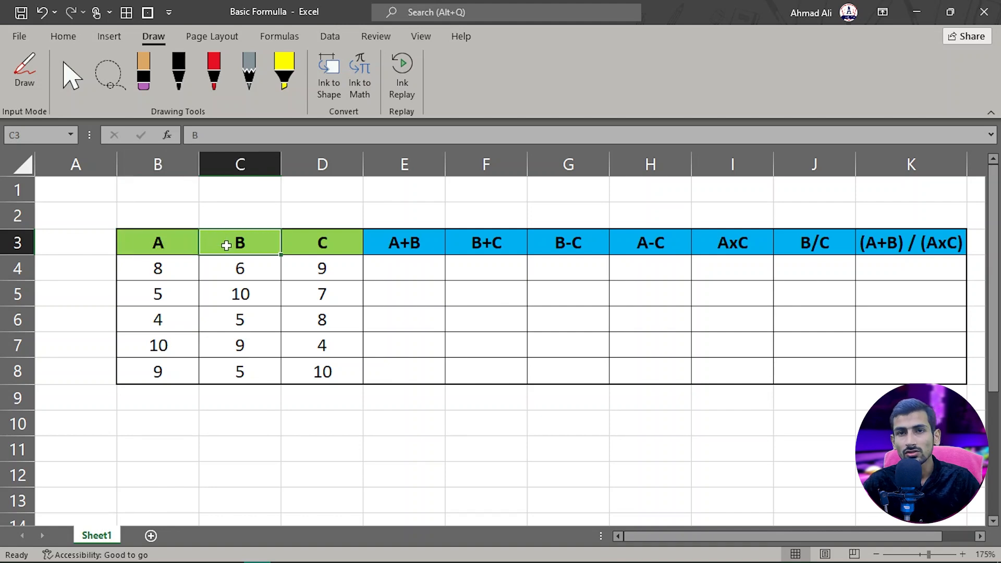
left_click(180, 275)
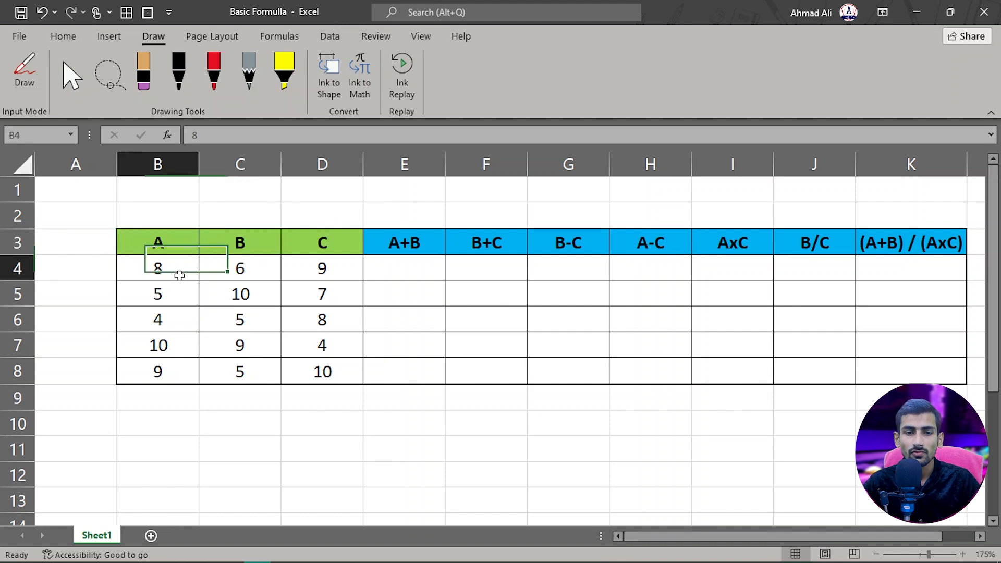
left_click(154, 248)
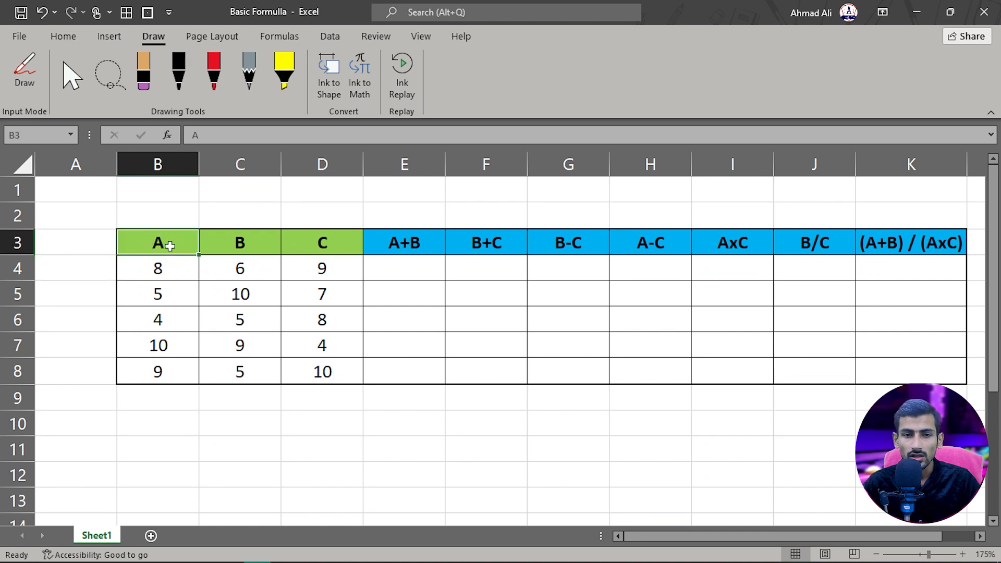
left_click(219, 247)
left_click(321, 243)
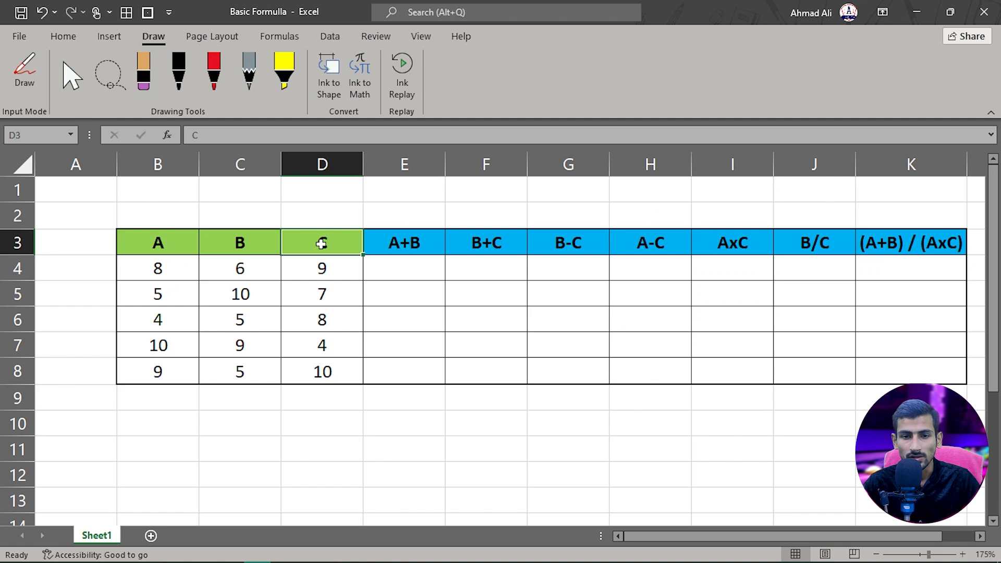
left_click_drag(381, 243, 878, 241)
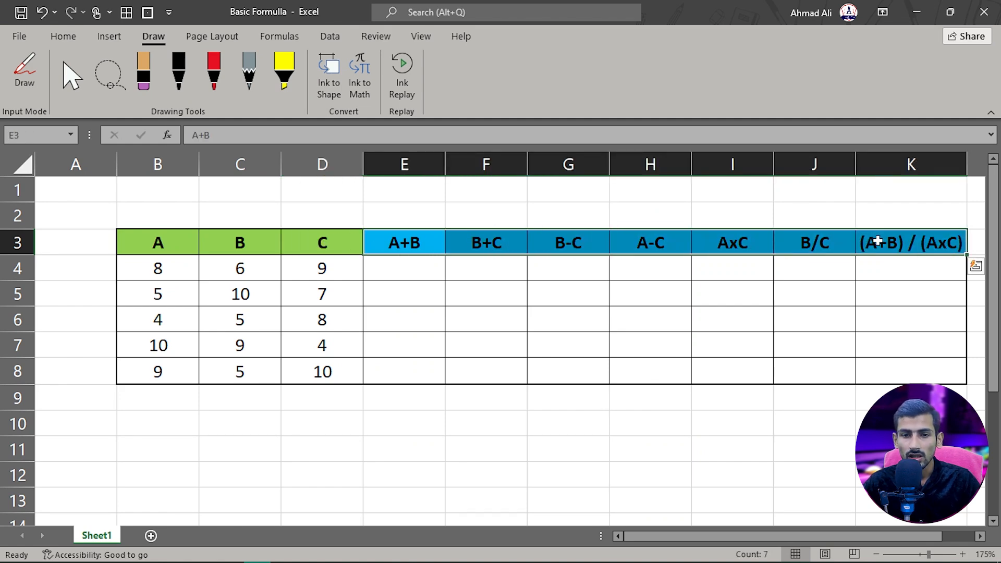
left_click(401, 263)
left_click(405, 246)
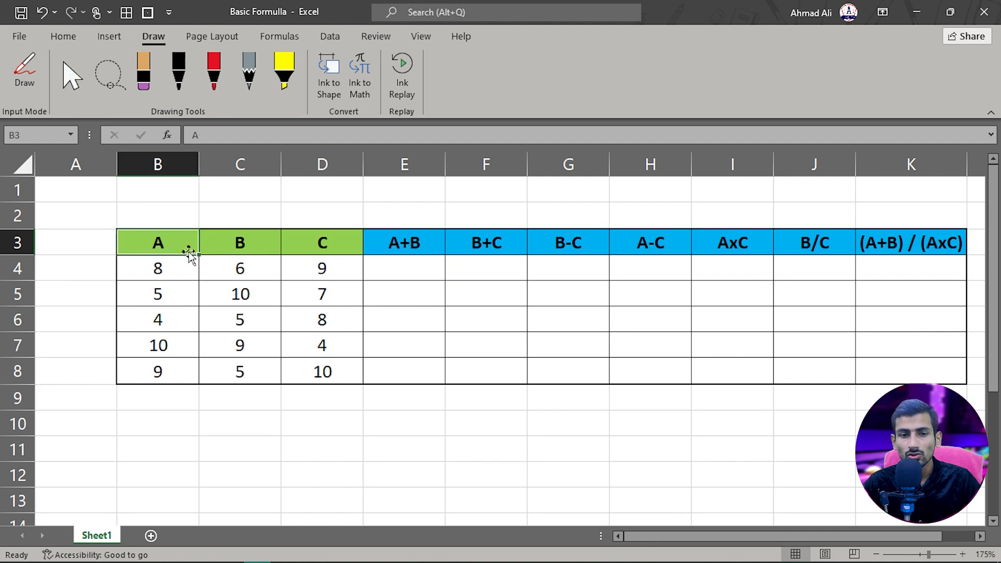
left_click(225, 243)
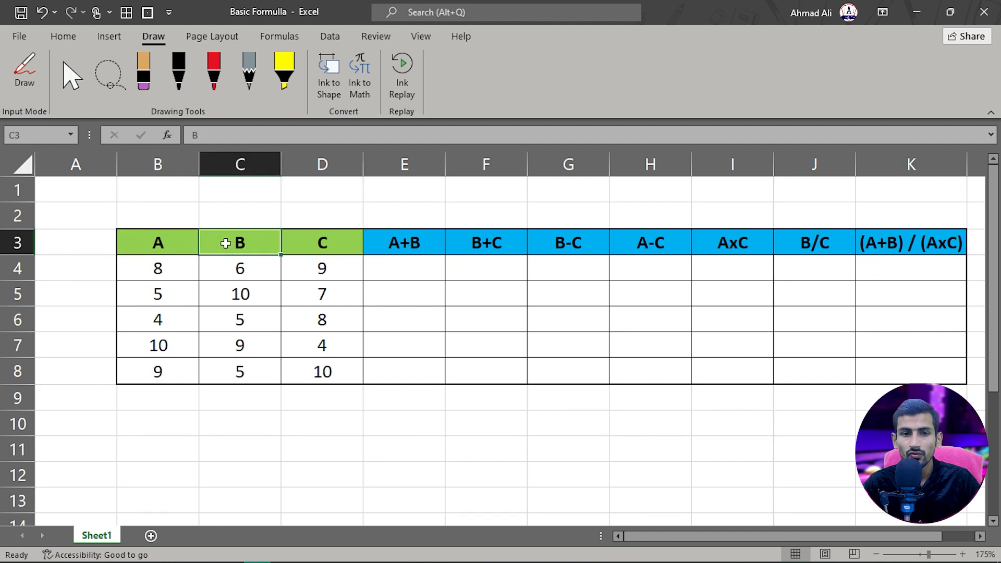
- Mark headers A and B, their row 4 values, and the row 4 result cell under A+B with the red pen
left_click(214, 79)
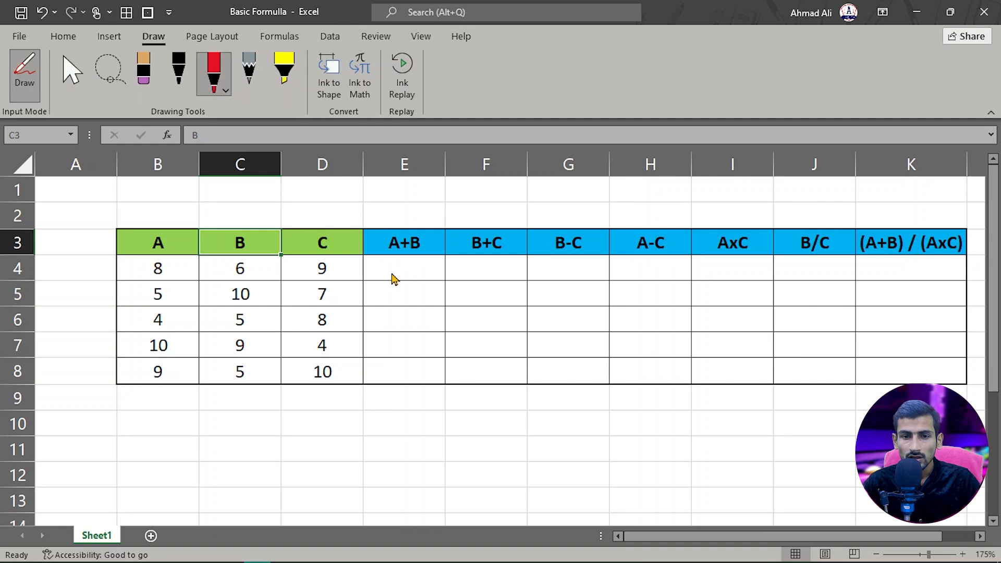
mouse_move(409, 279)
left_mouse_down()
mouse_move(378, 276)
mouse_move(399, 258)
mouse_move(410, 272)
mouse_move(391, 282)
mouse_move(398, 278)
left_mouse_up()
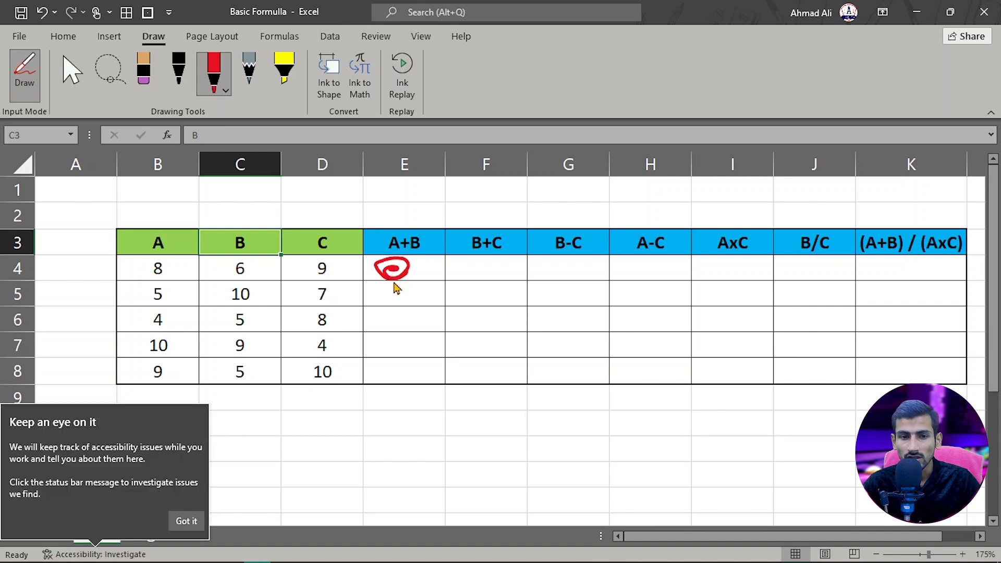
left_click(188, 522)
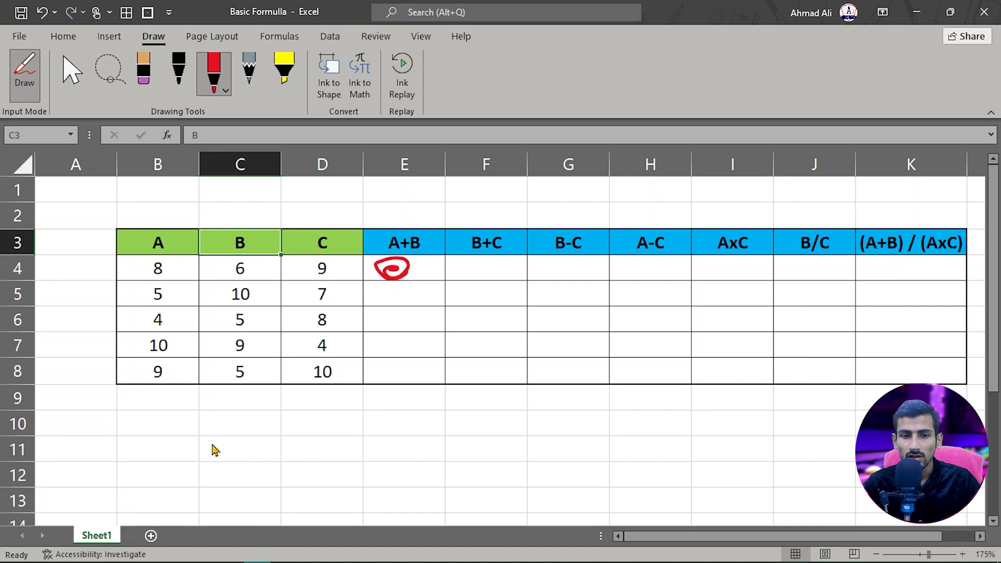
left_click_drag(181, 244, 190, 222)
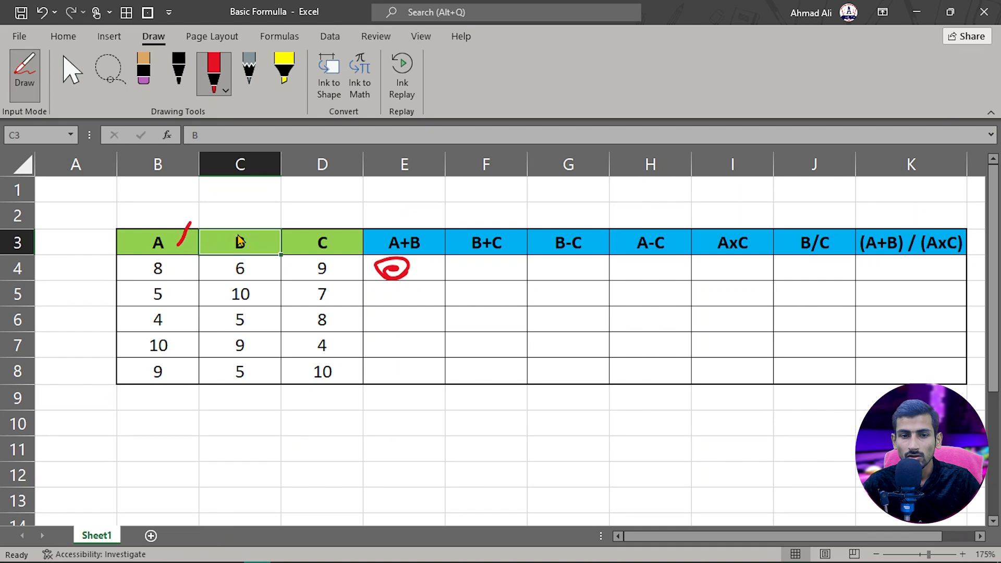
left_click_drag(265, 238, 281, 221)
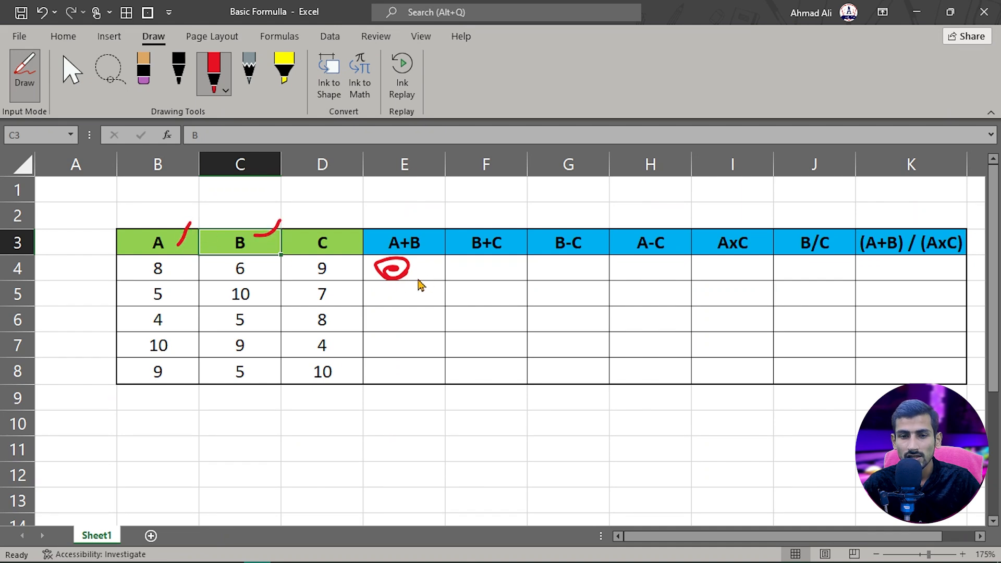
left_click_drag(423, 275, 427, 271)
left_click_drag(170, 272, 188, 267)
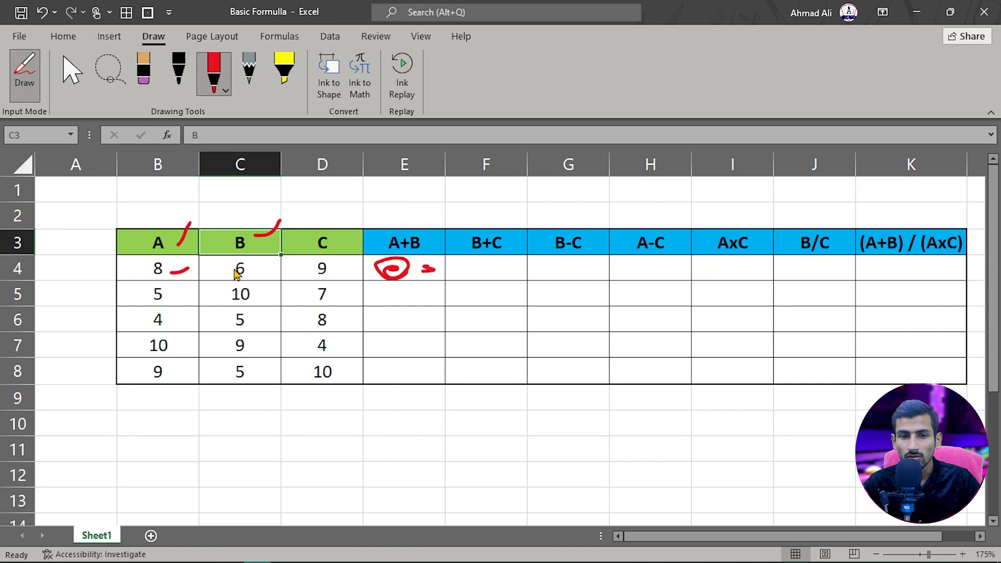
left_click_drag(257, 271, 275, 266)
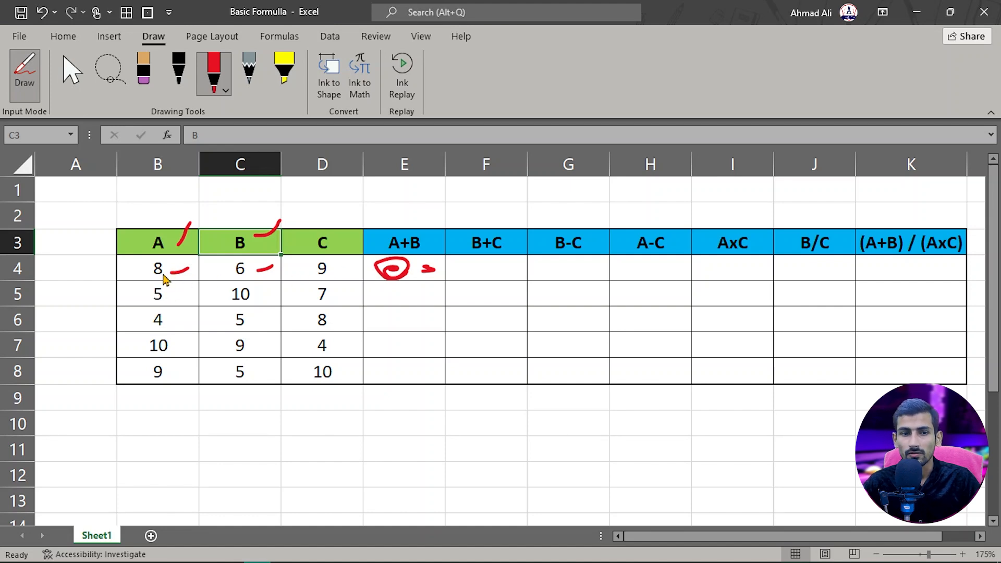
- Draw a red equals sign in E7 and circle the A and B values in row 7, then stop inking
mouse_move(387, 340)
left_mouse_down()
mouse_move(401, 343)
mouse_move(388, 347)
left_mouse_up()
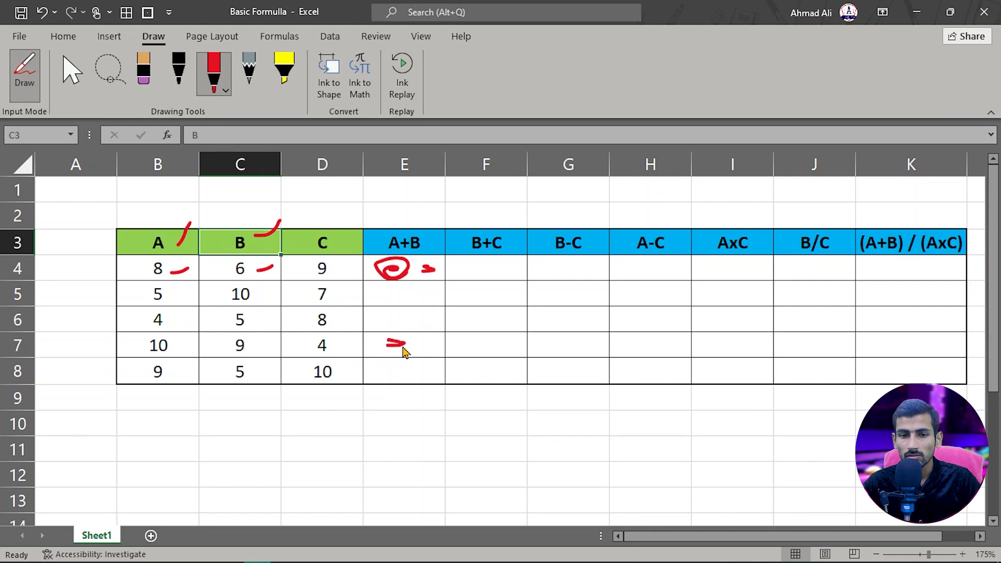
mouse_move(179, 346)
left_mouse_down()
mouse_move(172, 372)
mouse_move(140, 338)
mouse_move(183, 357)
left_mouse_up()
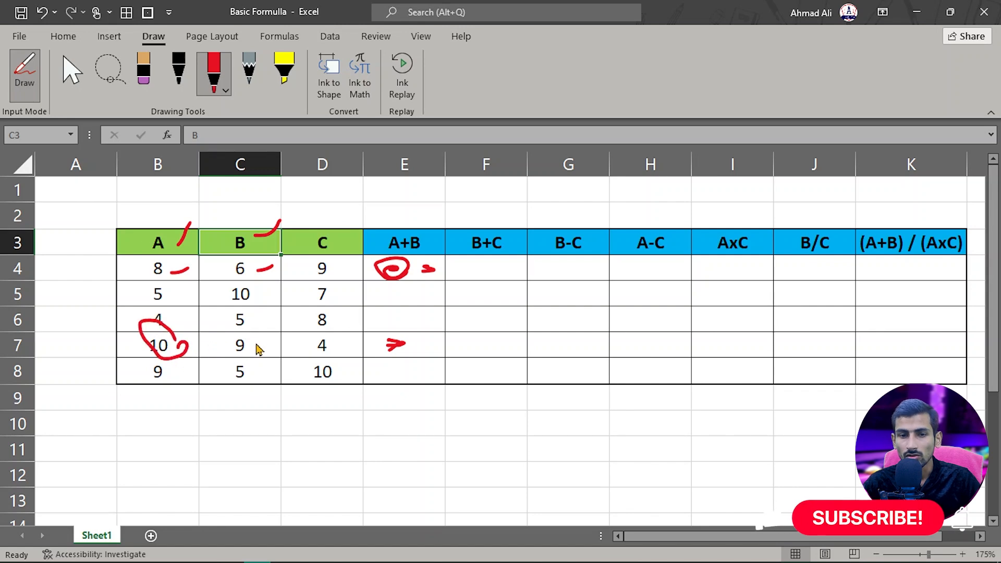
mouse_move(256, 341)
left_mouse_down()
mouse_move(235, 330)
mouse_move(231, 352)
mouse_move(264, 351)
left_mouse_up()
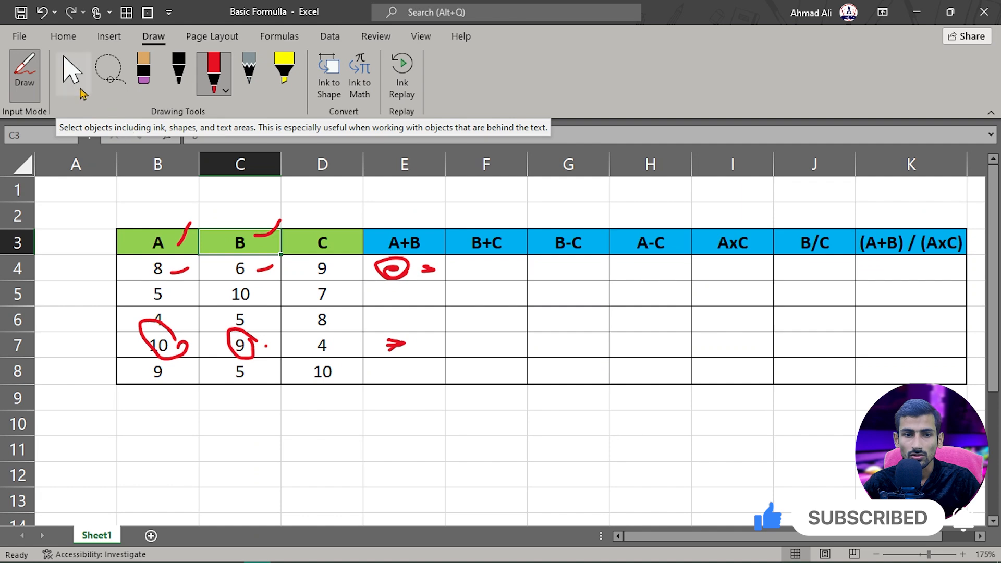
left_click(70, 83)
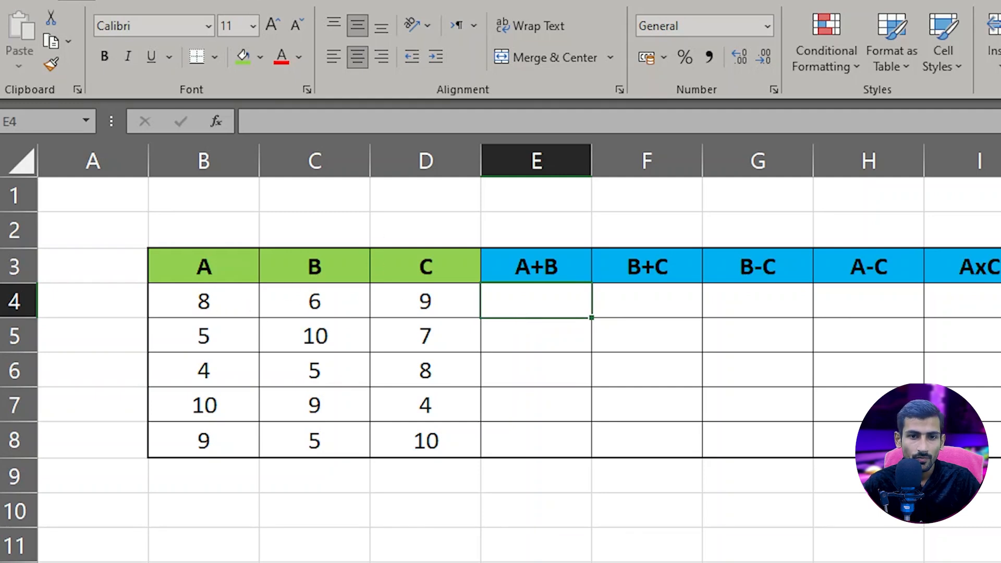
left_click(198, 0)
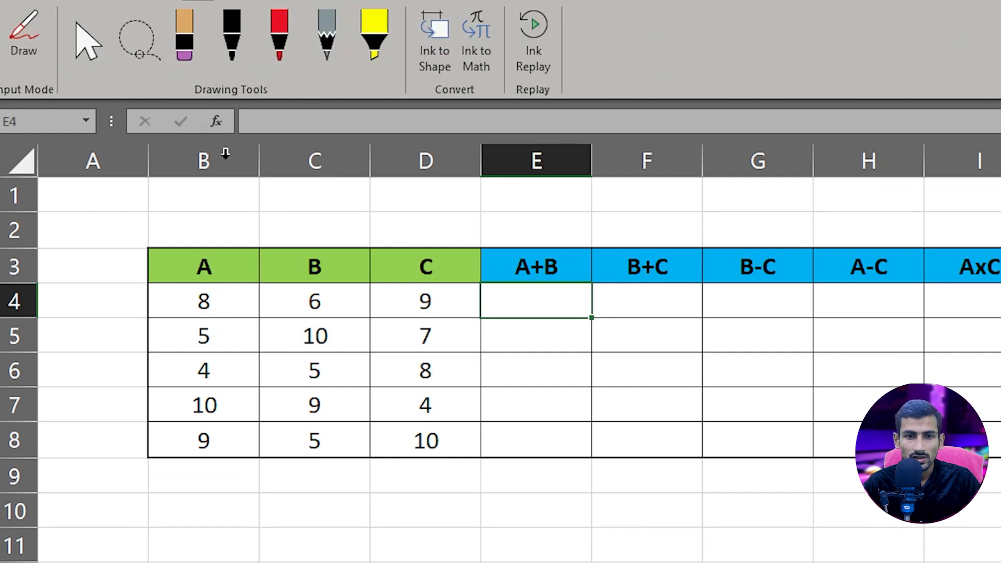
left_click(280, 51)
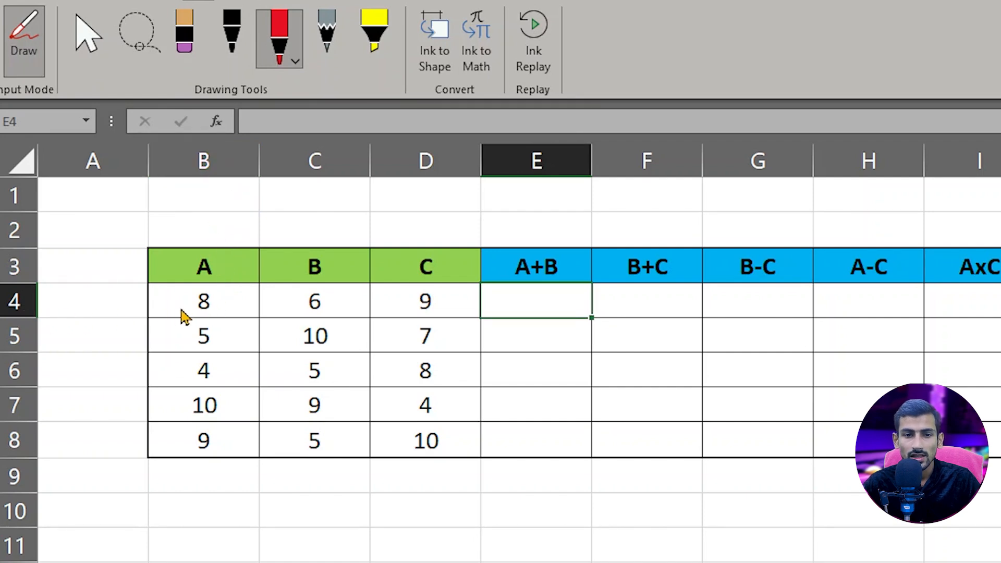
left_click(7, 28)
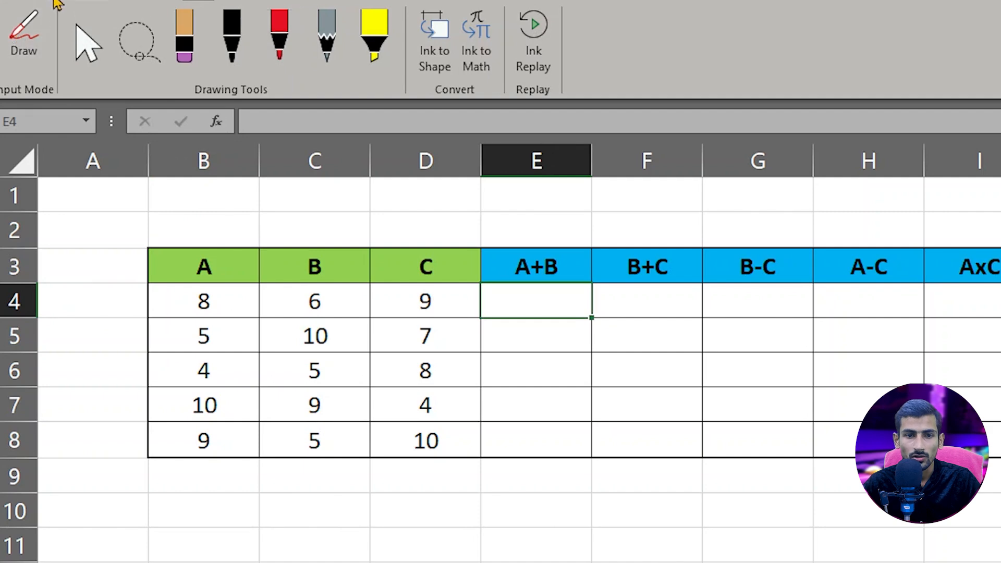
left_click(76, 1)
left_click(177, 310)
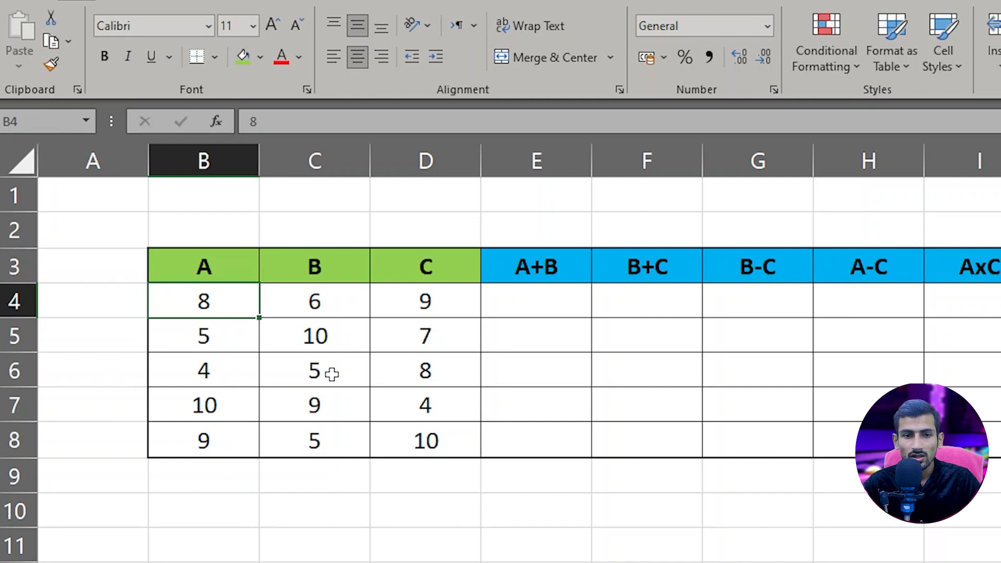
left_click(302, 374)
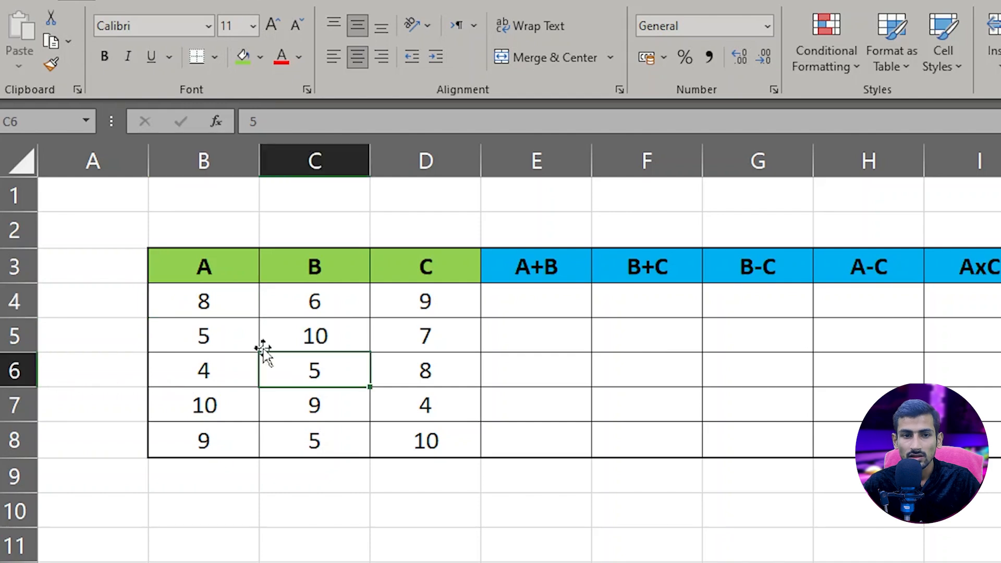
- Enter the formula =b4+c4 in cell E4 under A+B and select the cell to check it
left_click(525, 293)
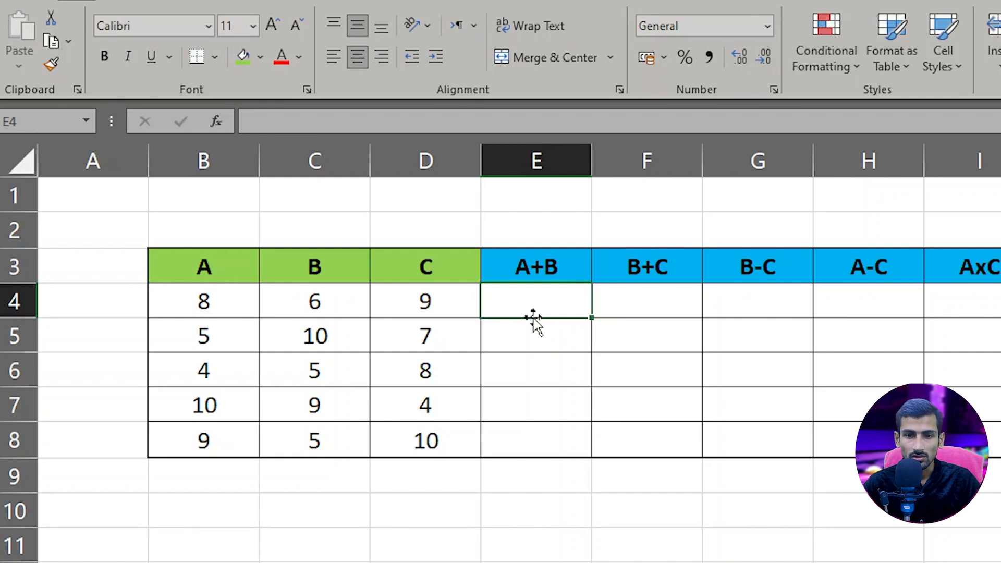
type("=")
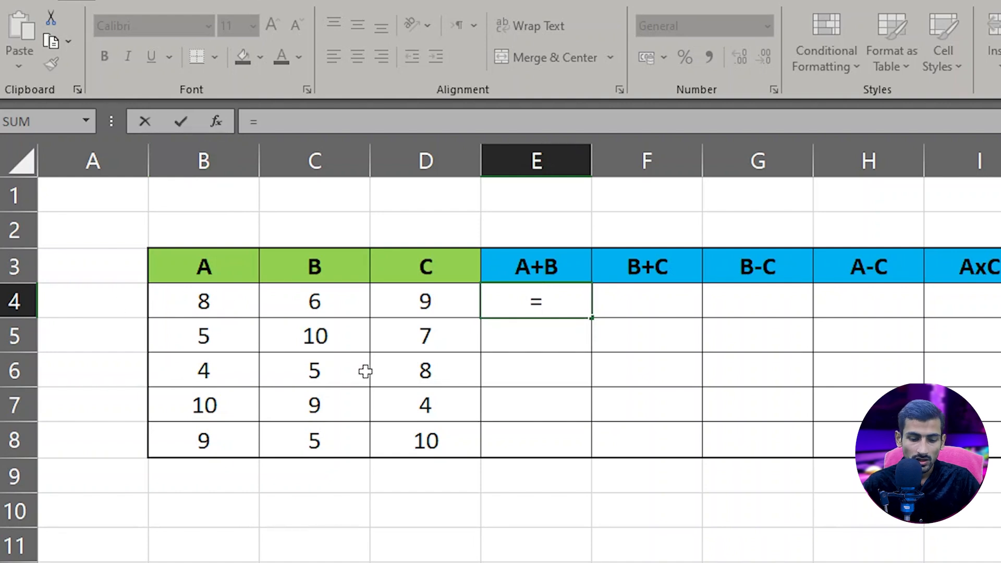
type("b")
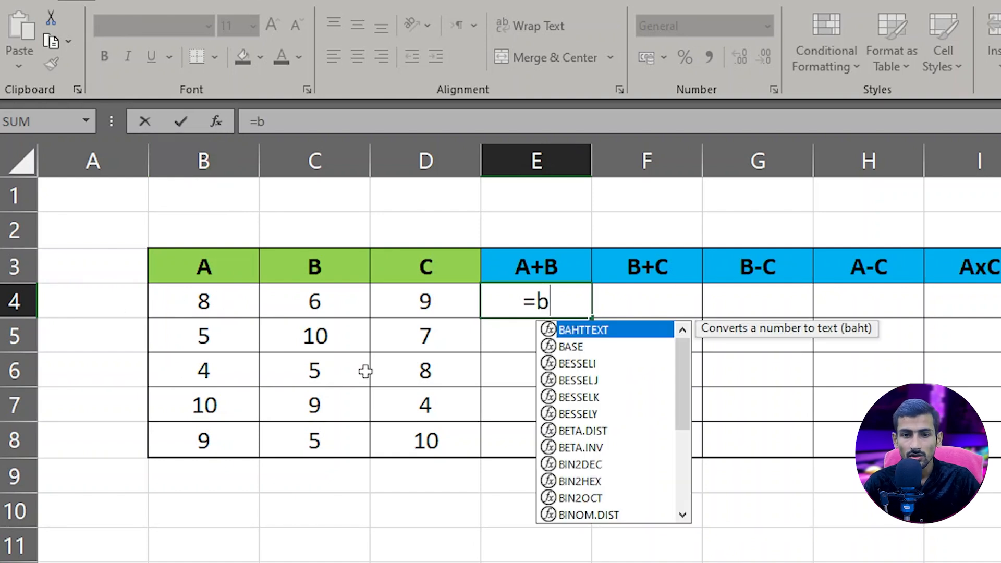
type("4")
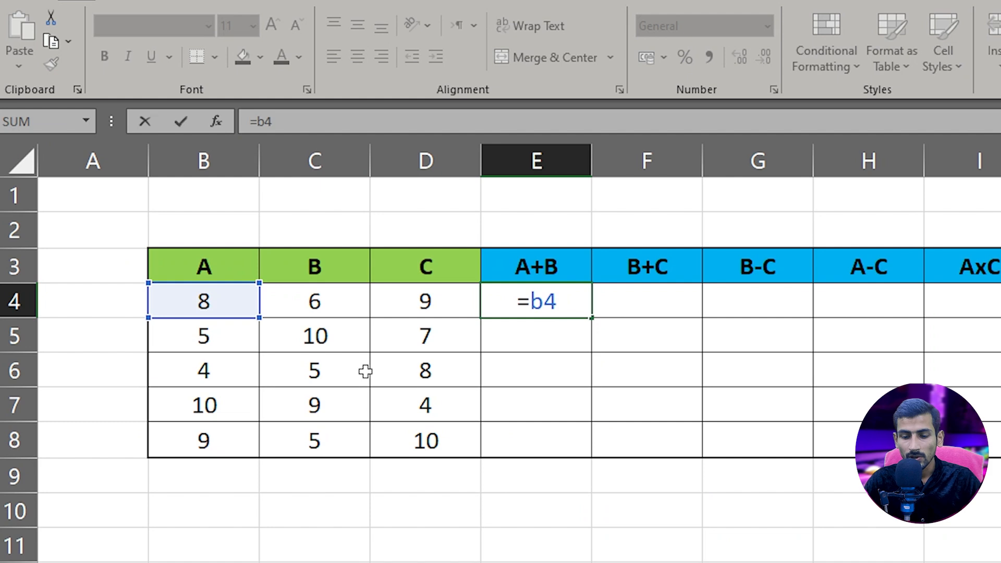
type("+")
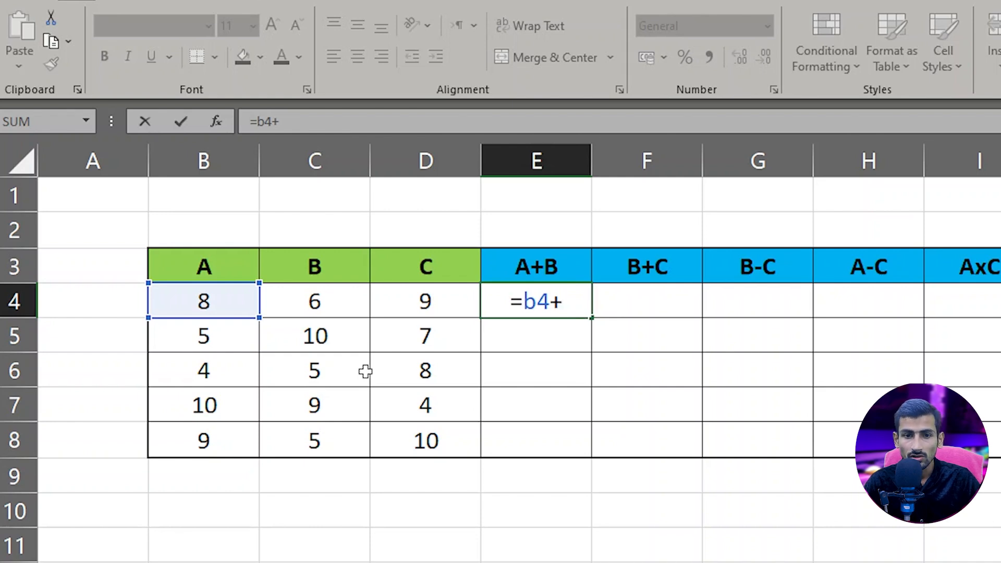
type("c4")
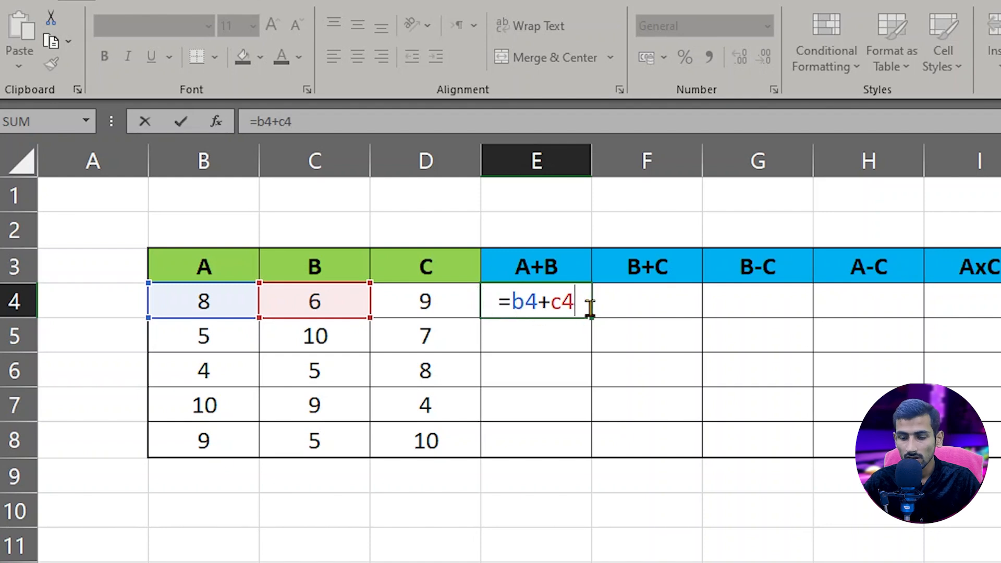
key("Return")
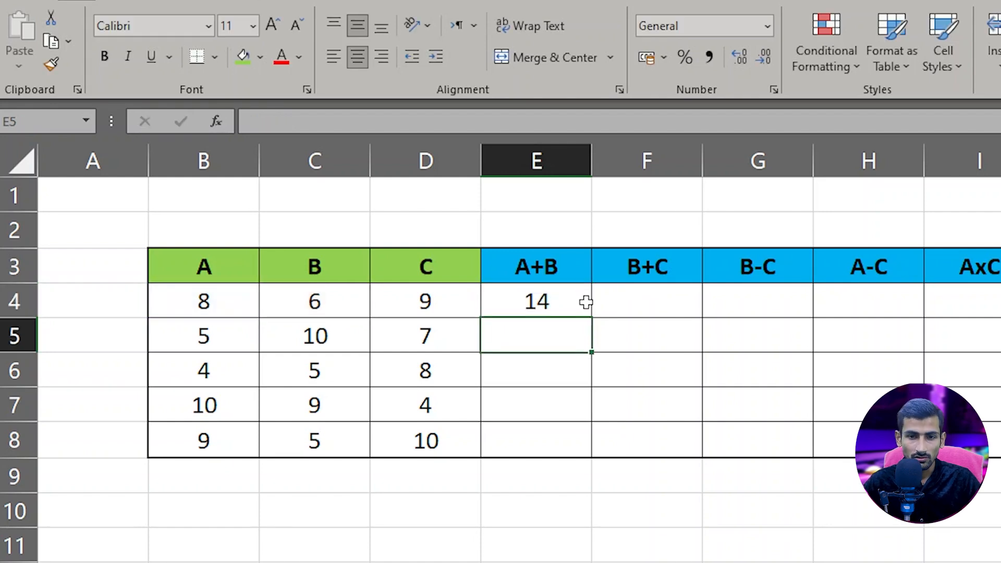
left_click(569, 302)
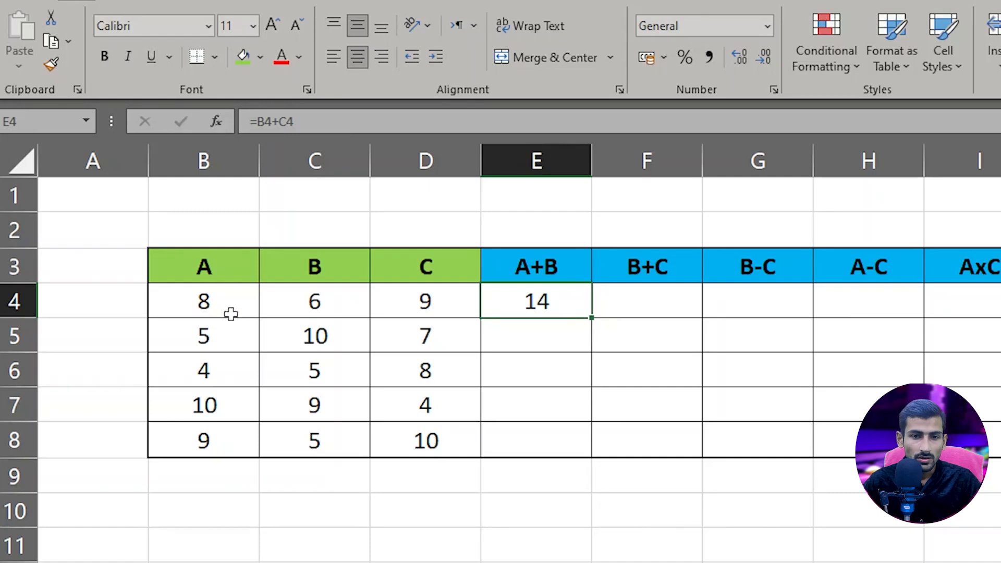
- Change the row 4 value under B, in cell C4, to 8 so that the A+B formula recalculates
left_click(208, 313)
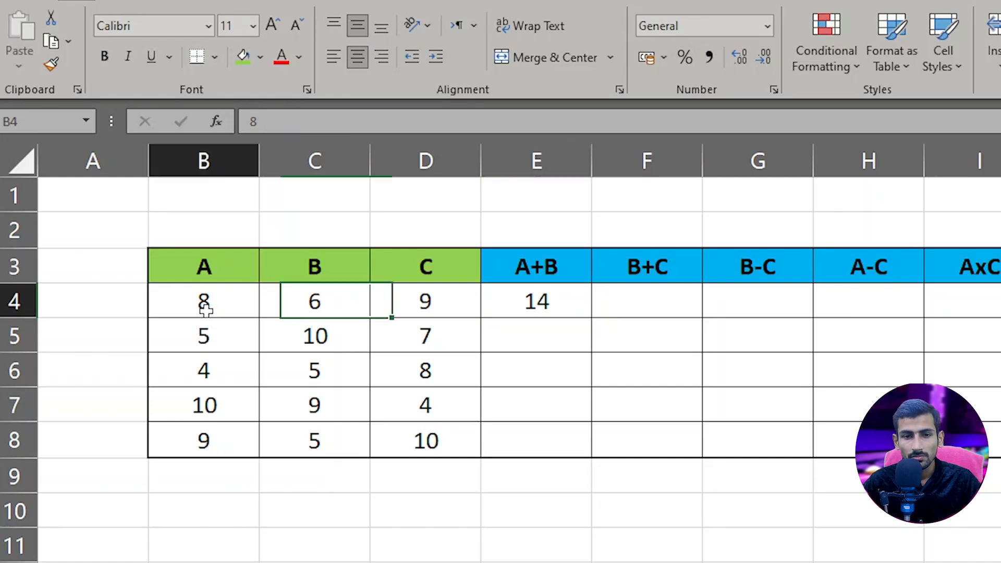
left_click(280, 308)
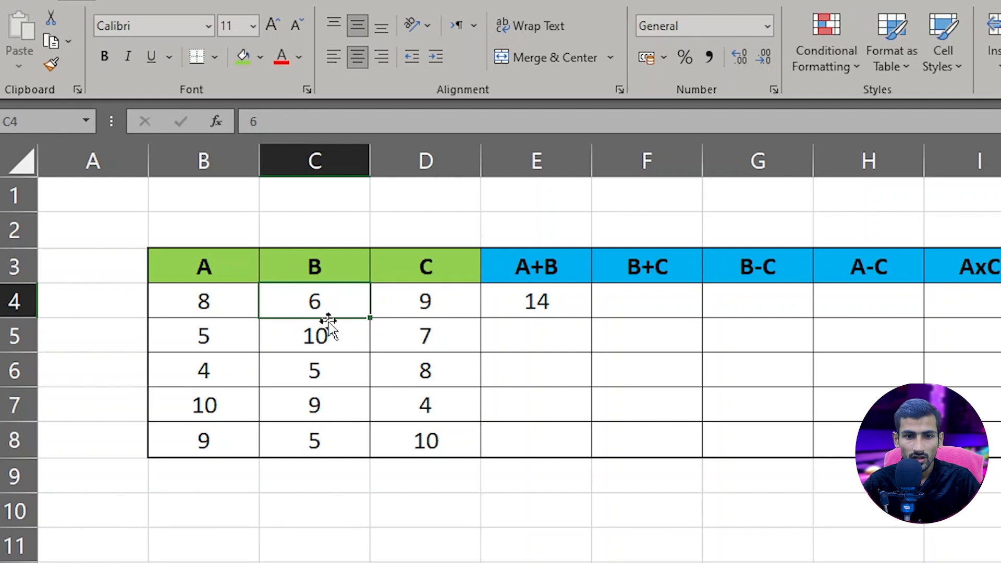
key("F2")
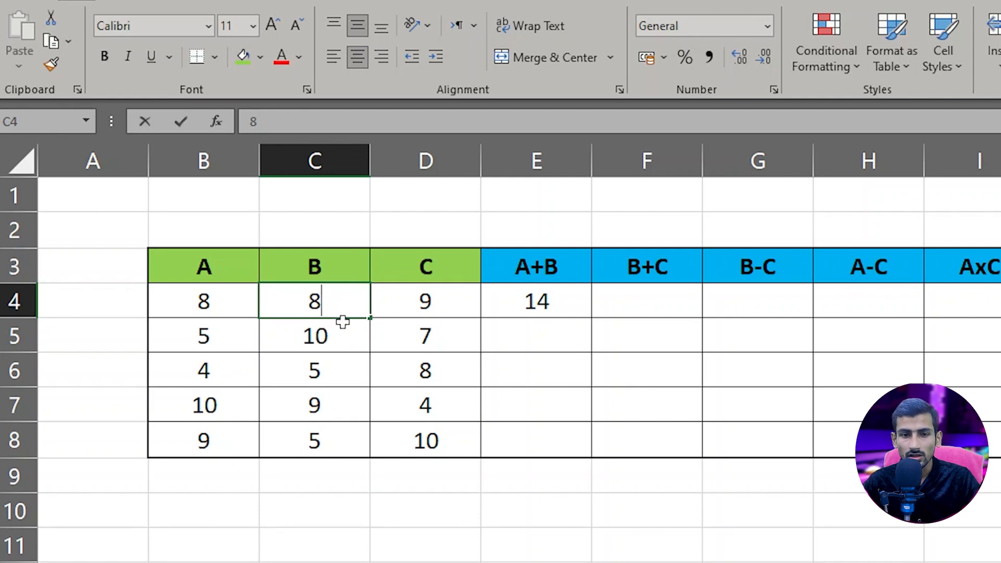
key("BackSpace")
type("8")
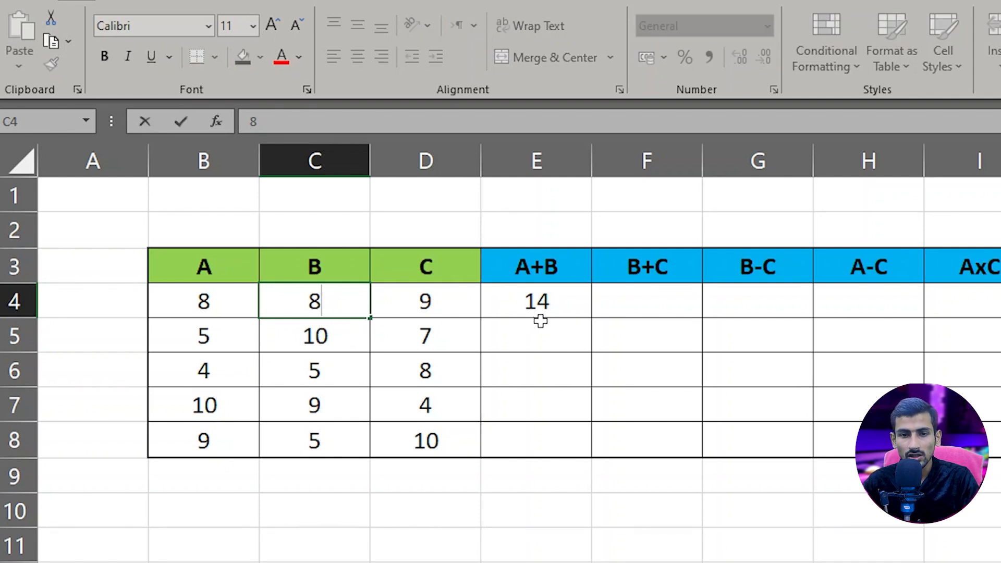
key("Return")
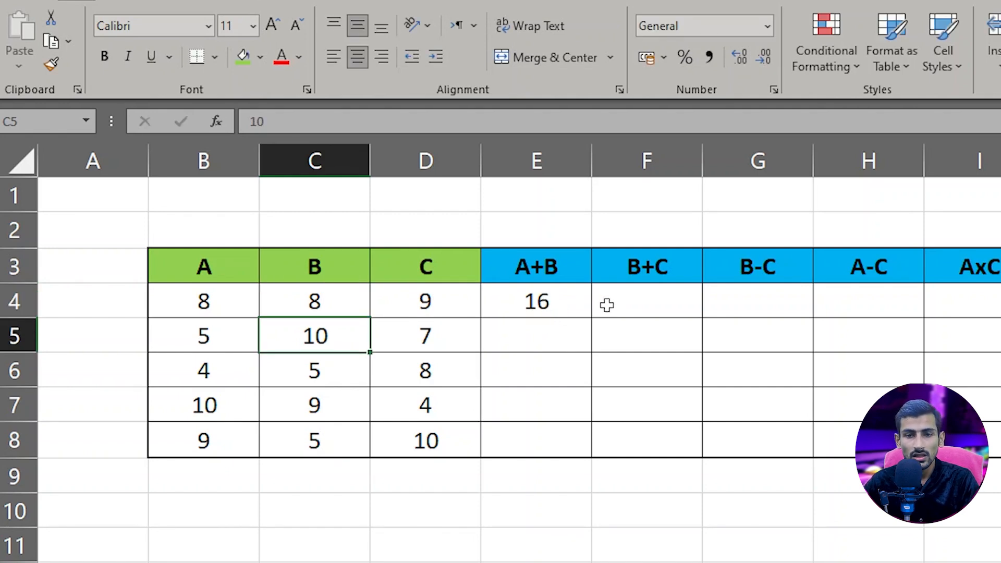
- Enter the formula =c4+d4 in cell F4 under the B+C header
left_click(638, 308)
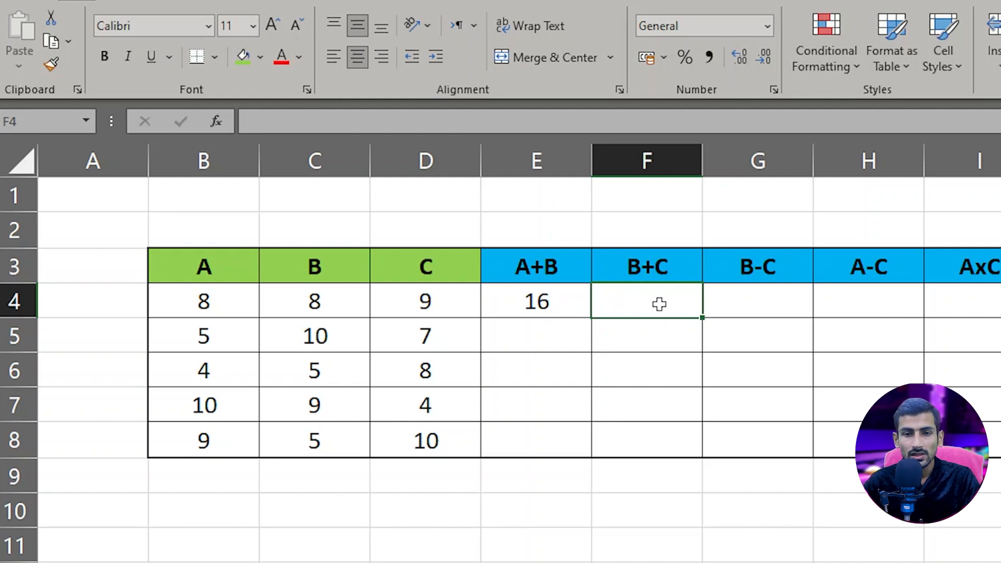
type("=")
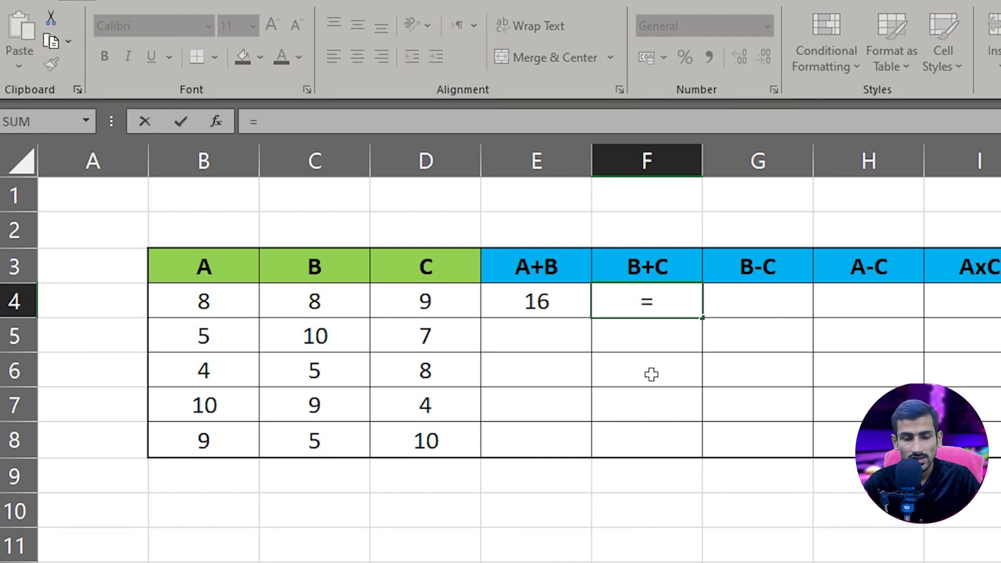
type("c4+")
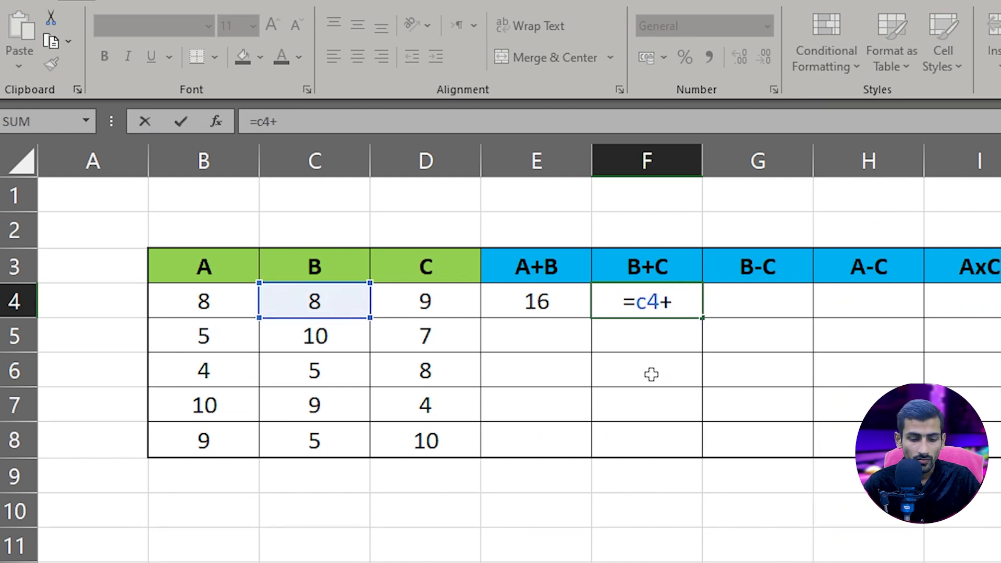
type("d4")
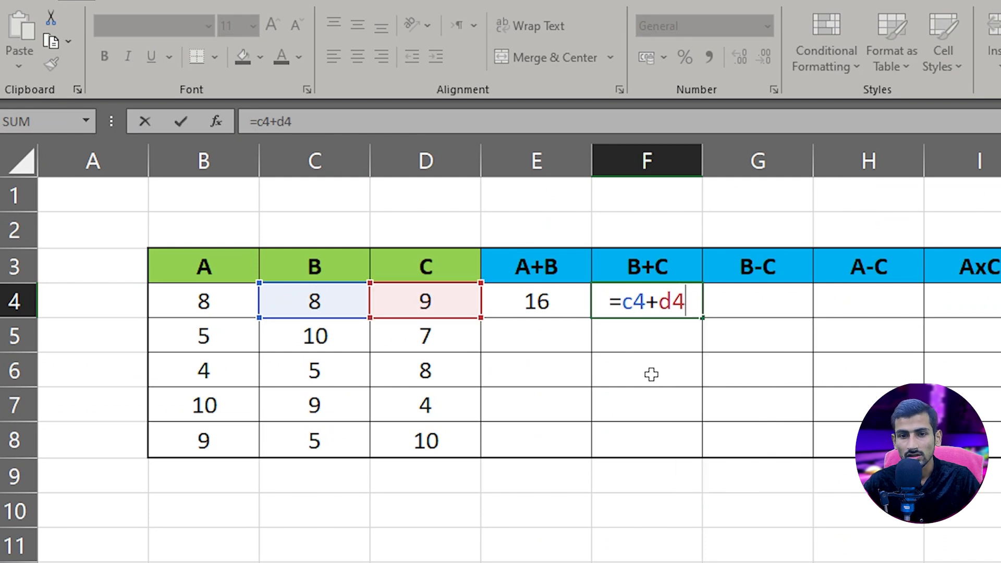
key("Return")
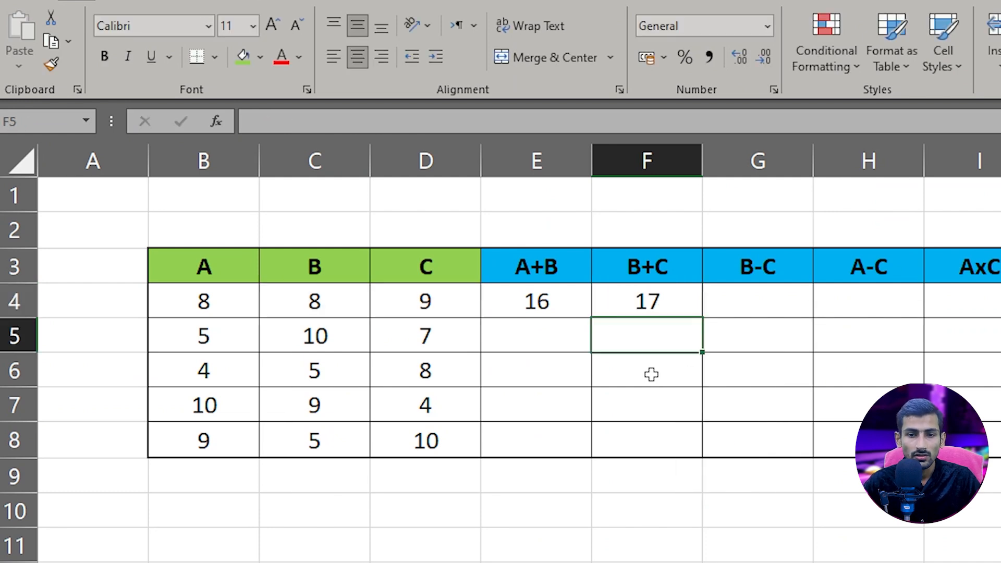
- Enter the formula =c4-d4 in cell G4 under the B-C header
left_click(753, 301)
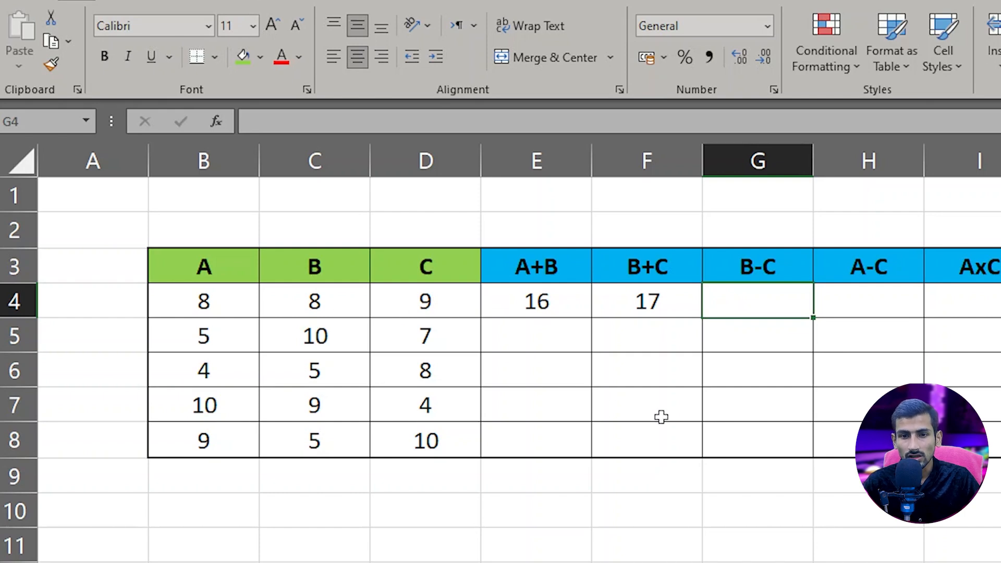
type("=c4")
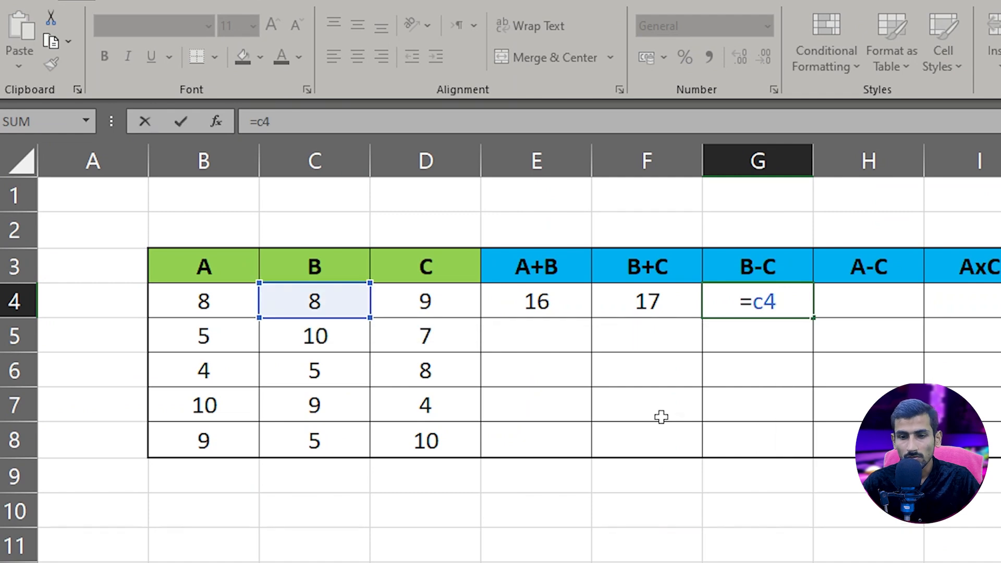
type("-")
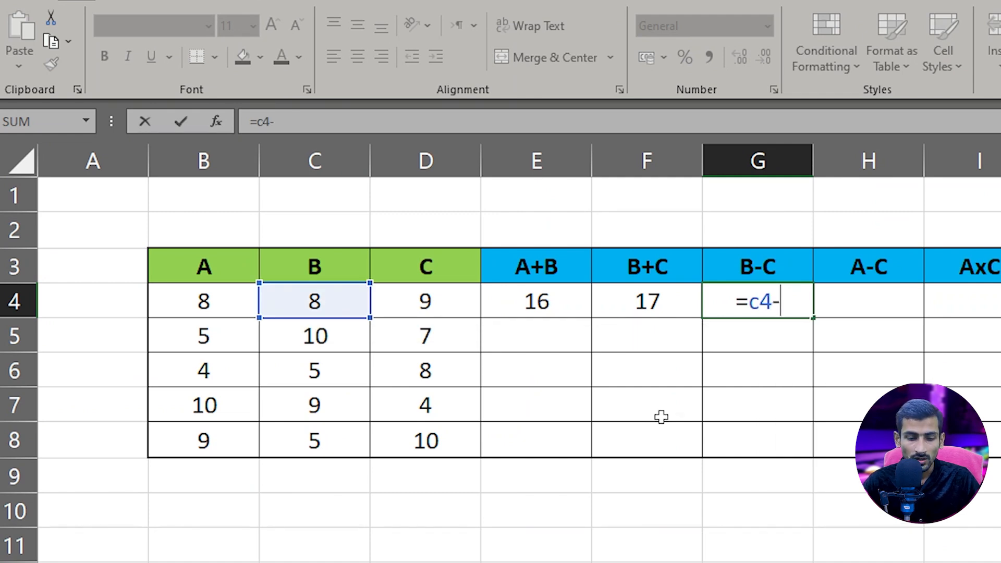
type("d4")
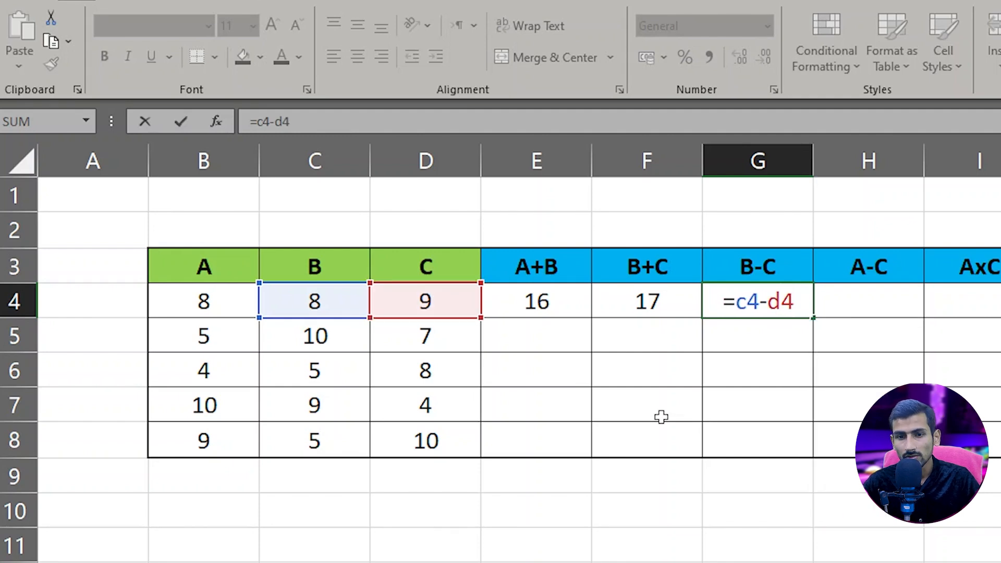
key("Return")
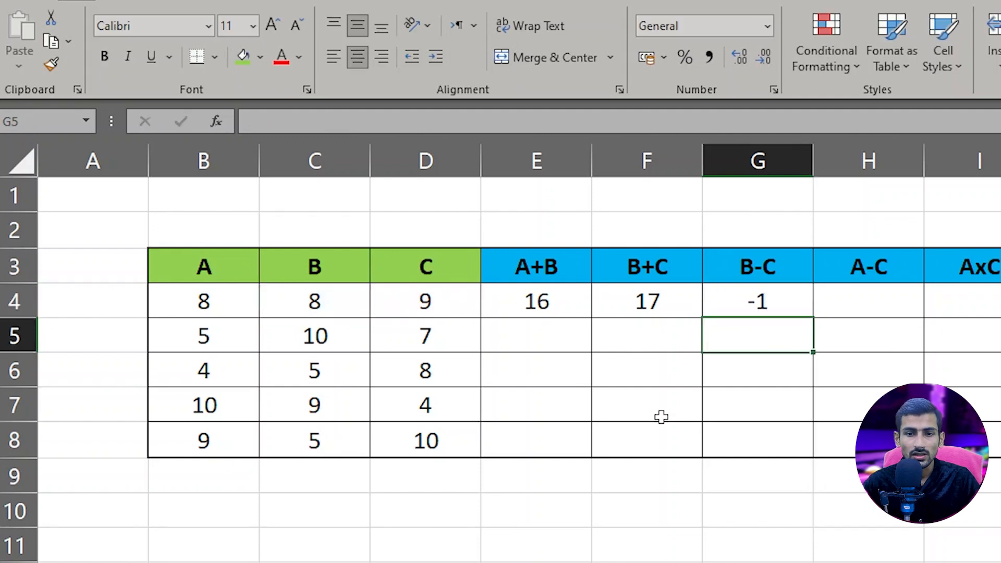
- Enter the formula =b4-d4 in cell H4 under the A-C header
left_click(858, 304)
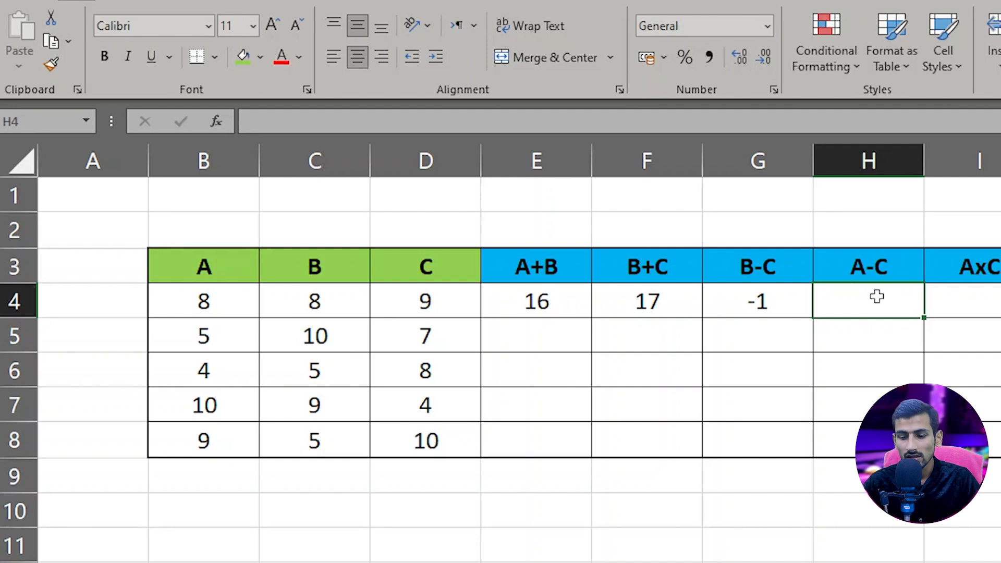
type("=a")
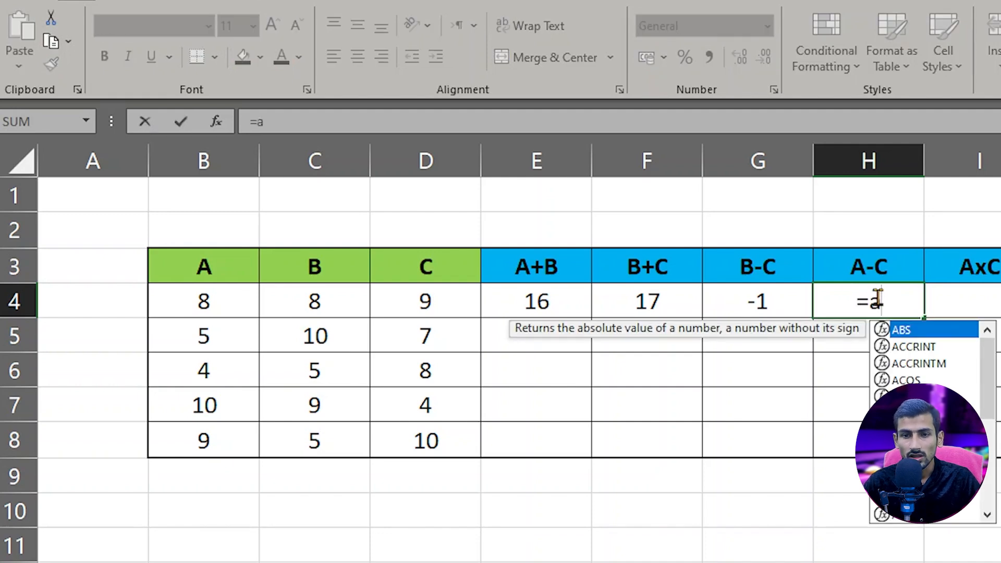
key("BackSpace")
type("b")
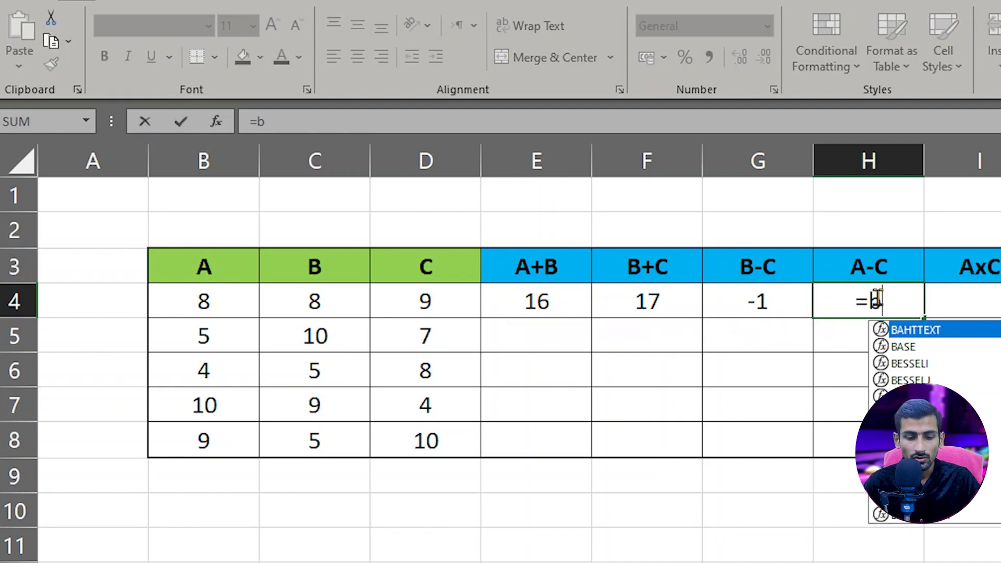
type("4-")
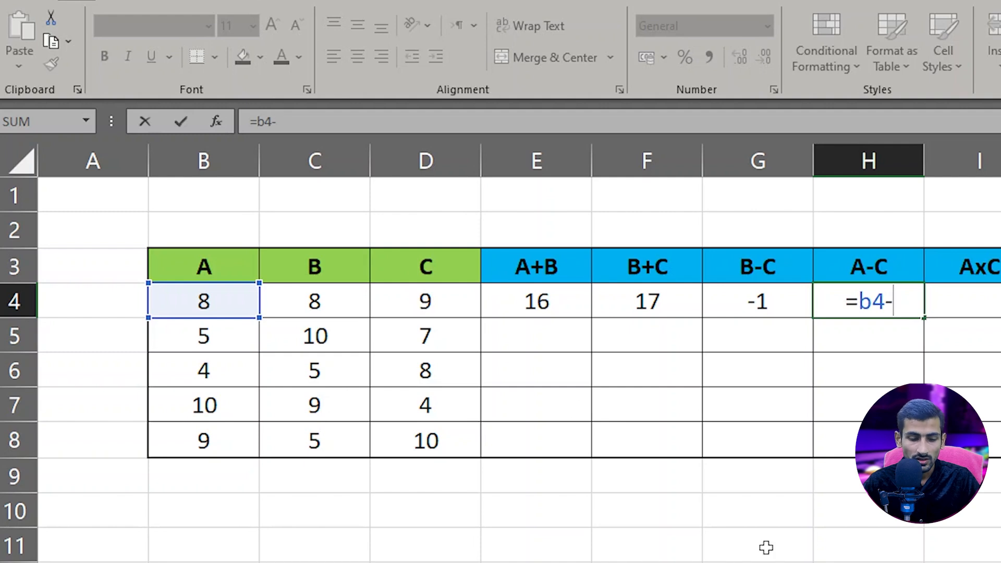
type("d4")
key("Return")
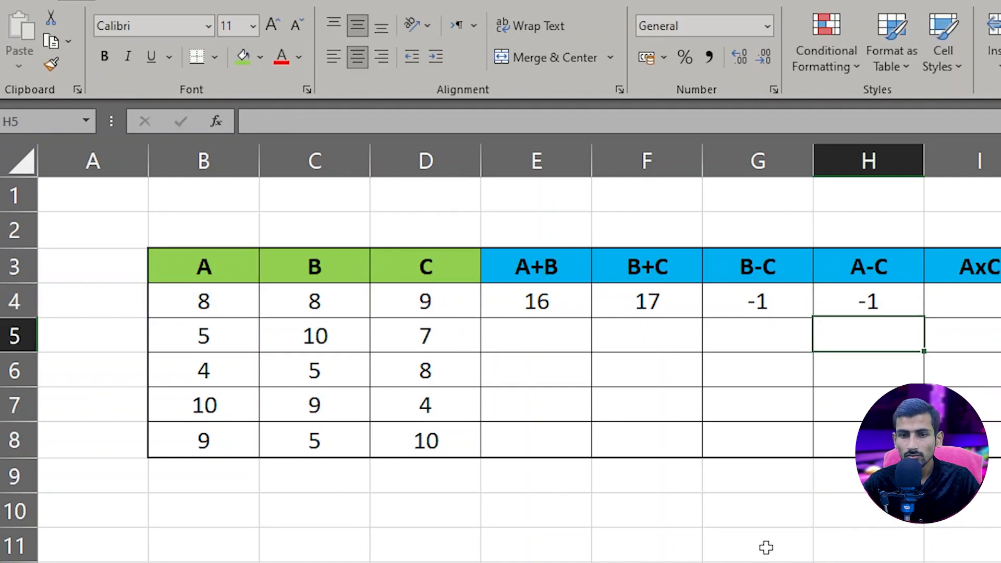
- Enter the multiplication formula =b4*d4 in cell I4 under the AxC header
key("Right")
key("Up")
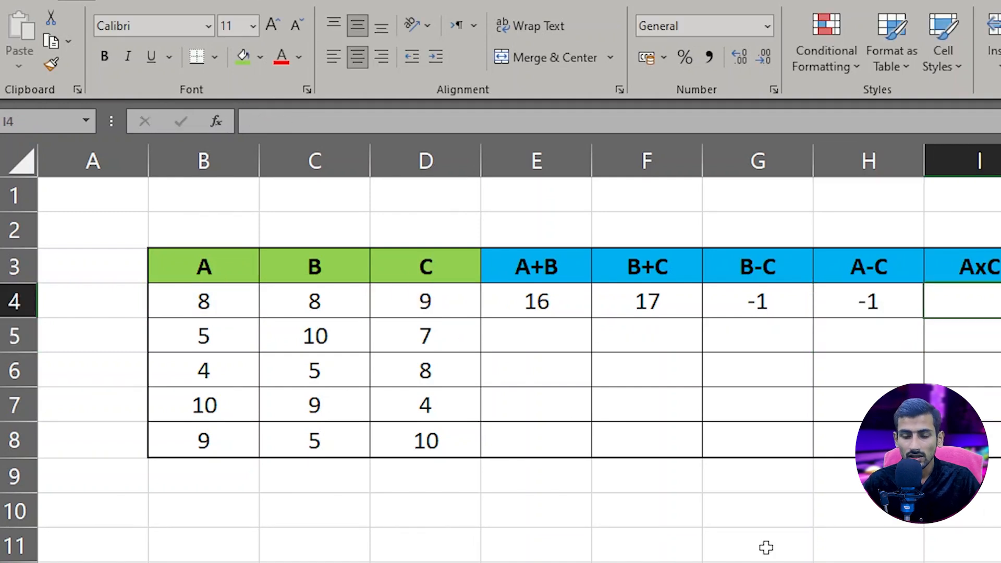
type("=")
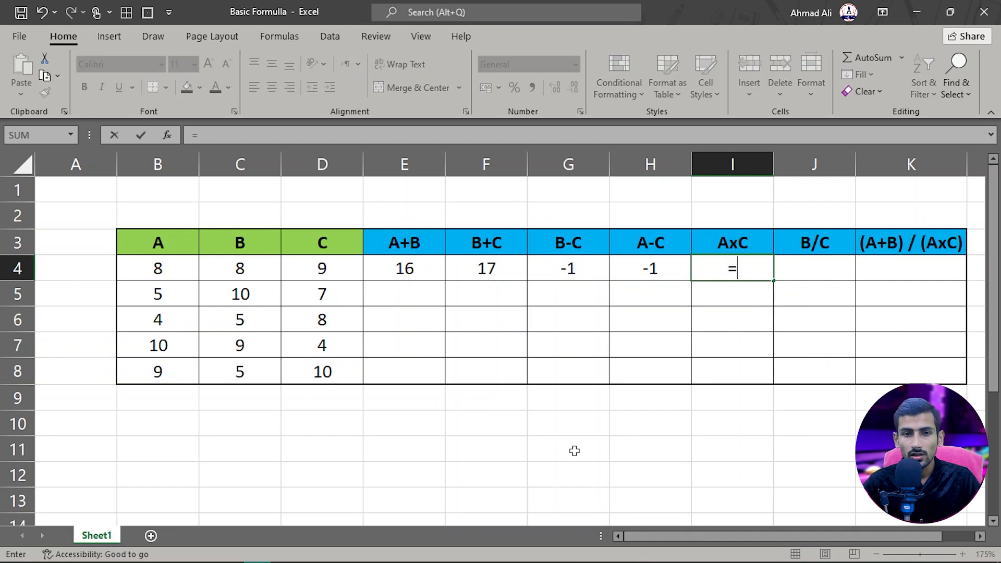
type("b4")
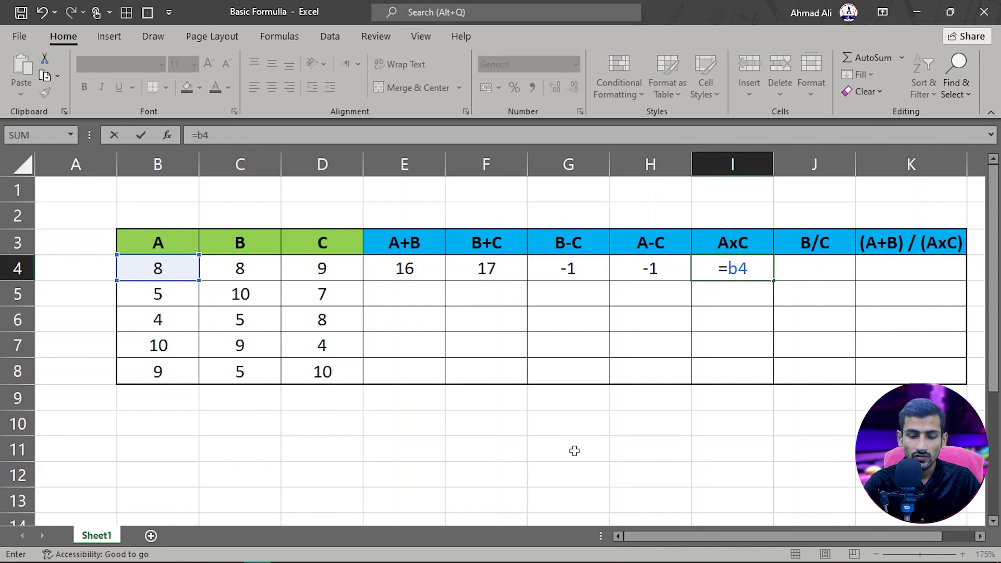
type("*")
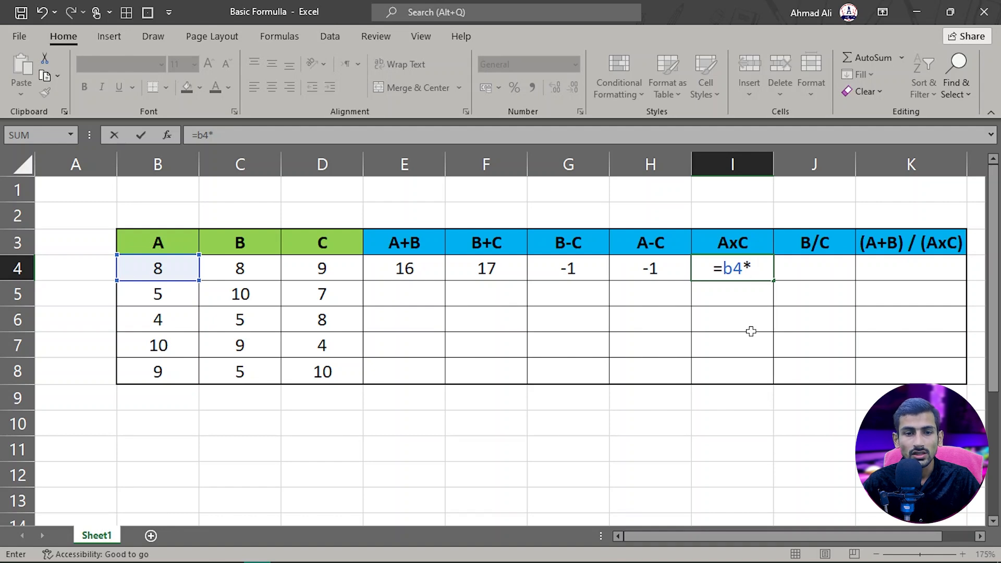
type("d4")
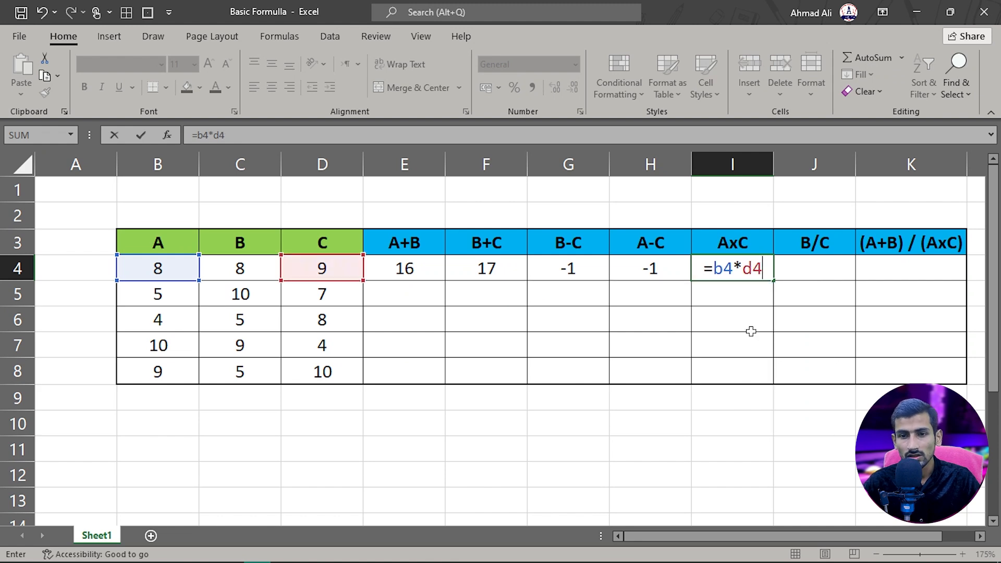
key("Return")
- Enter the division formula =c4/d4 in cell J4 under the B/C header
left_click(822, 268)
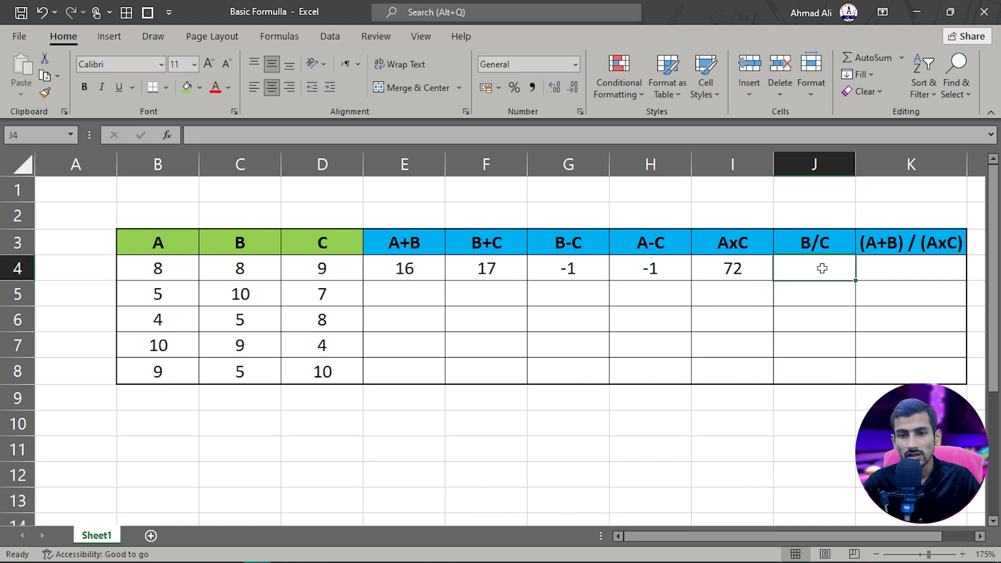
type("=")
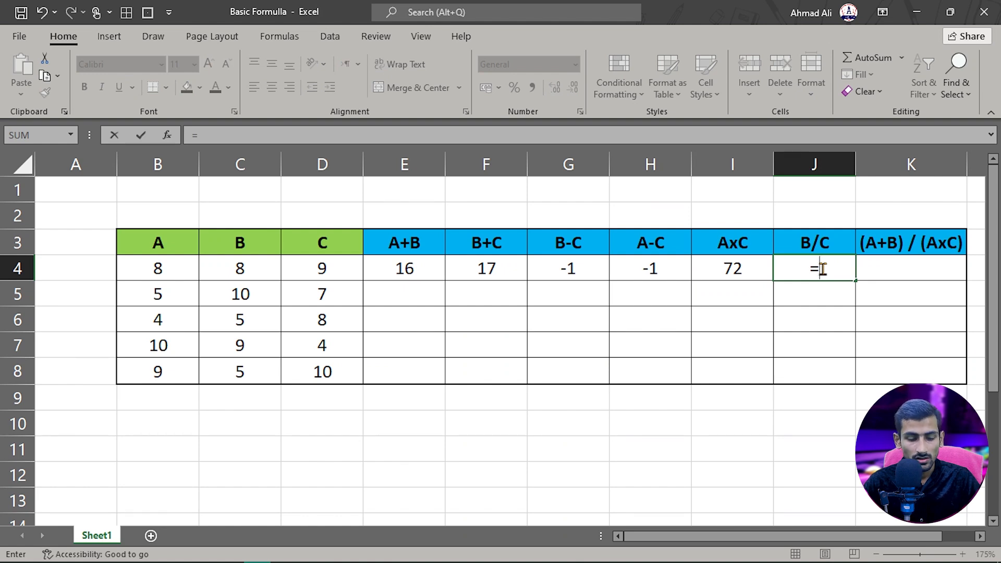
type("c4?")
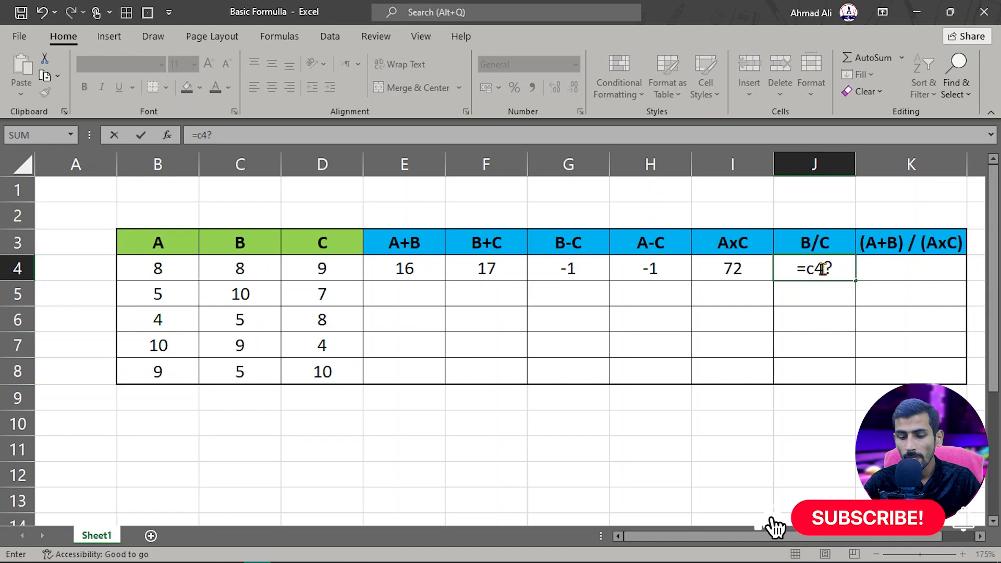
key("BackSpace")
type("/")
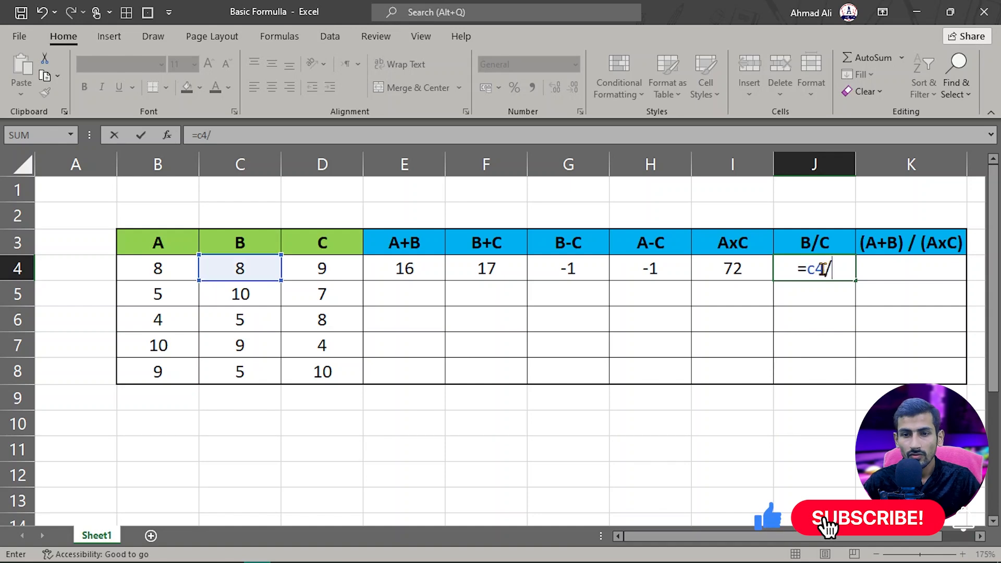
type("d")
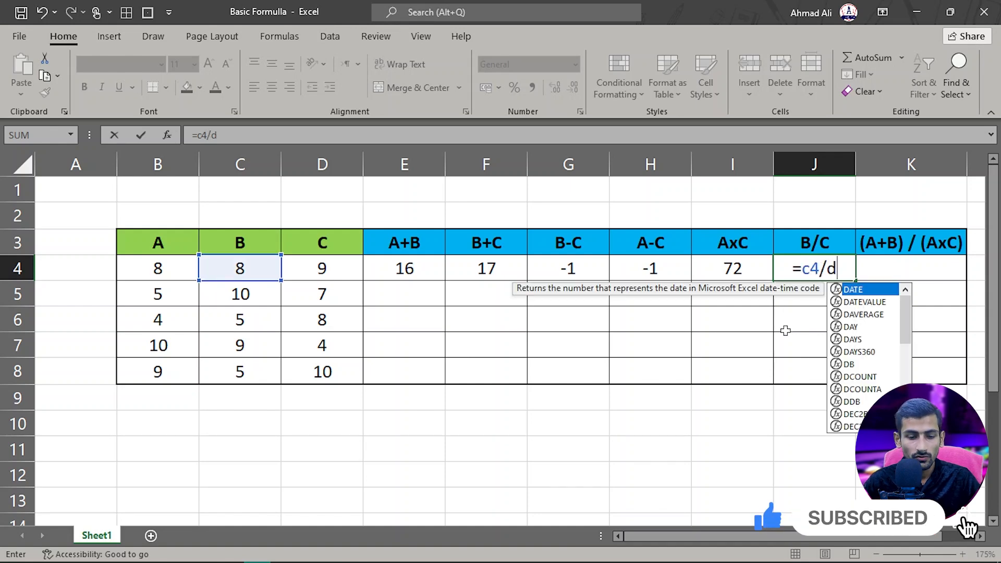
type("4")
key("Return")
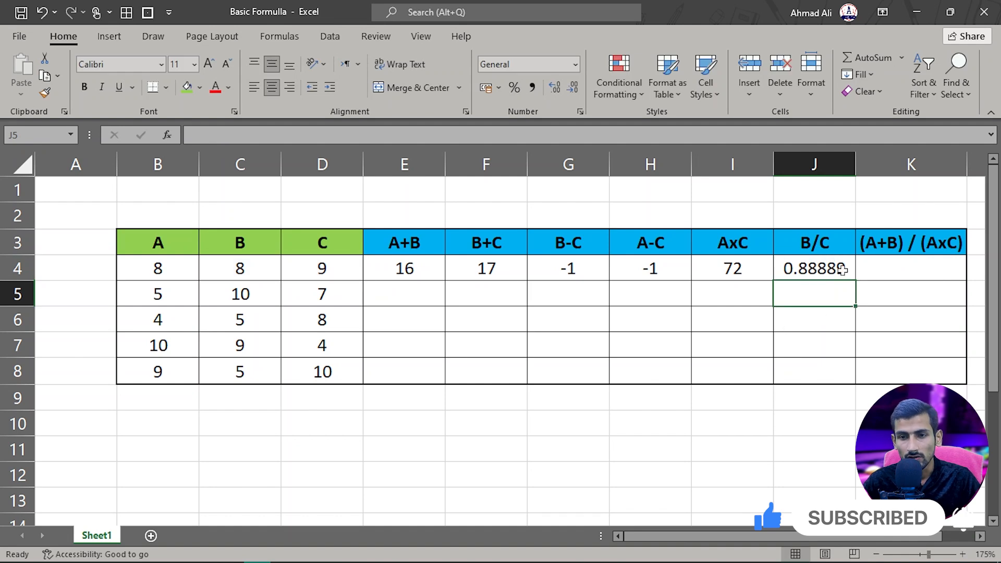
- Enter the formula =e4/i4 in cell K4 under the (A+B) / (AxC) header
left_click(890, 263)
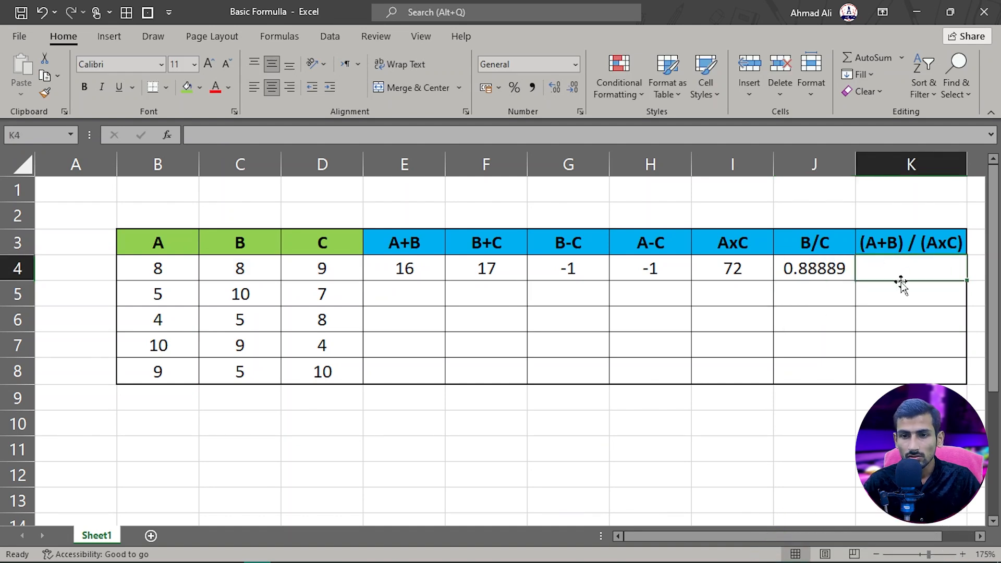
type("=")
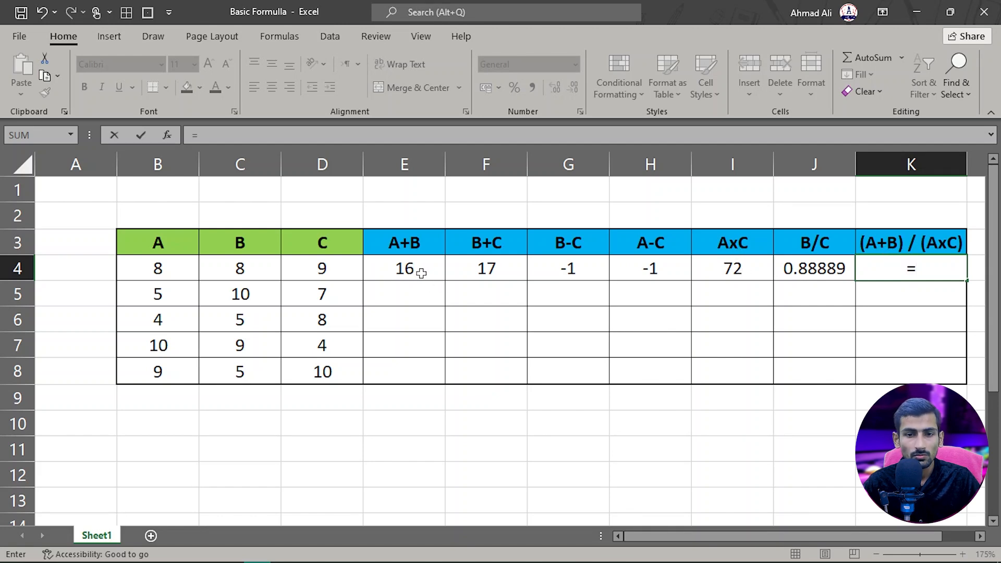
type("e4")
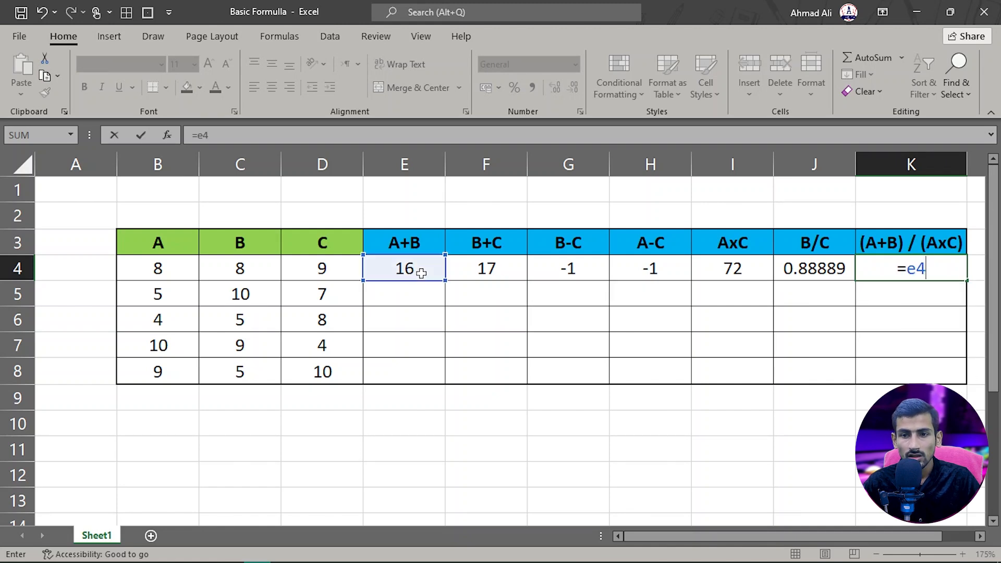
type("/")
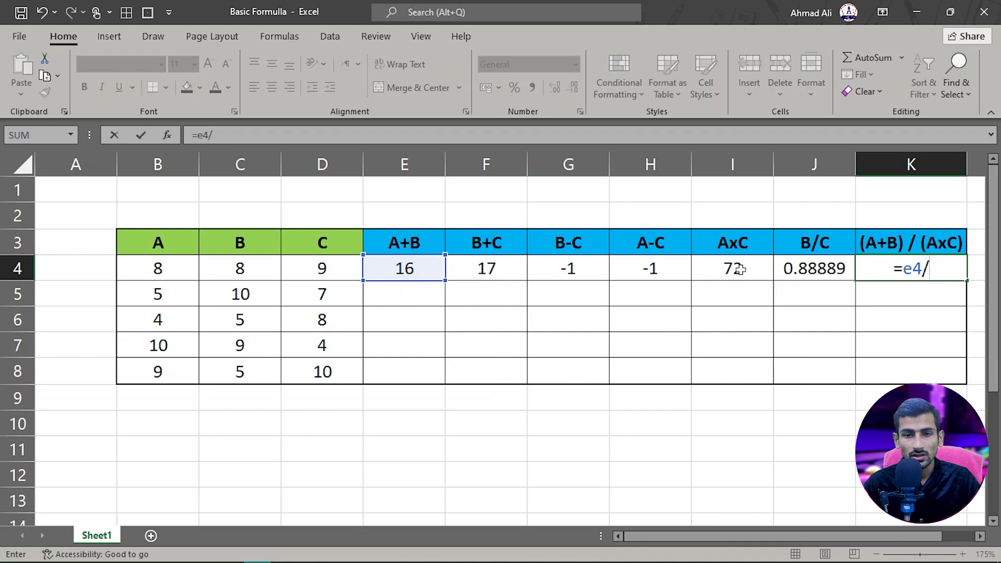
type("i4")
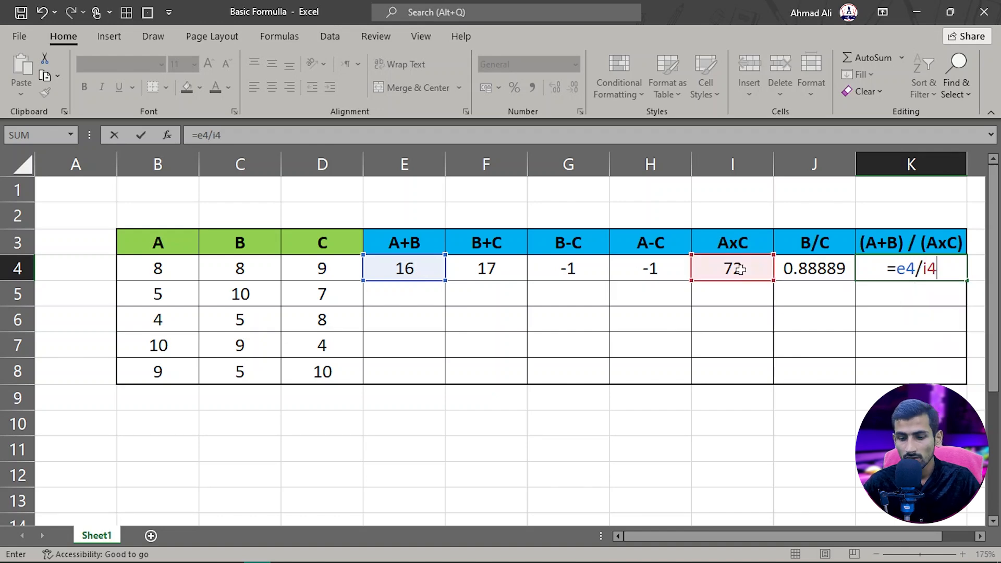
key("Return")
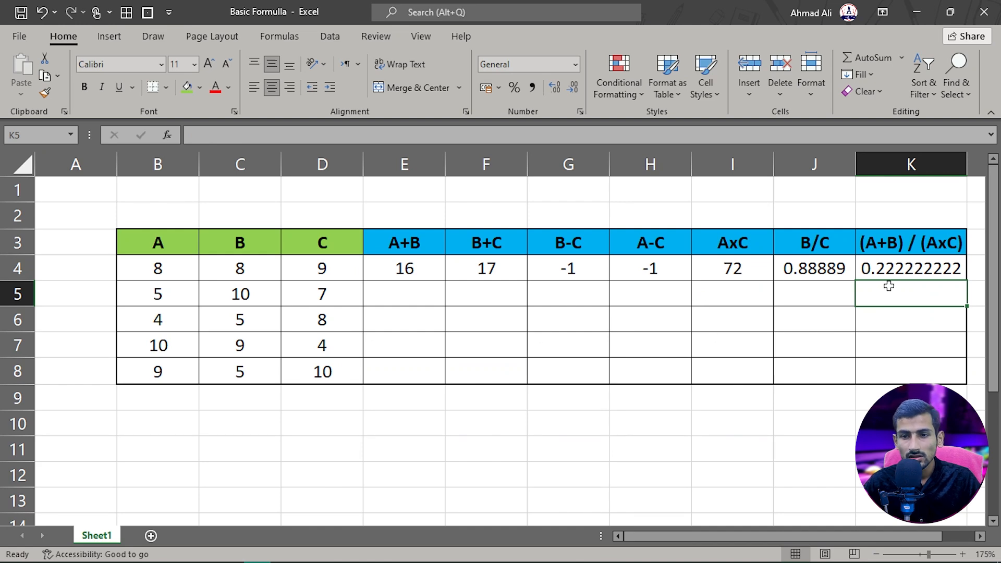
- Try to fill the (A+B) / (AxC) formula from K4 down to K8 and check which cells K5 references
left_click(894, 269)
left_click_drag(969, 283, 964, 379)
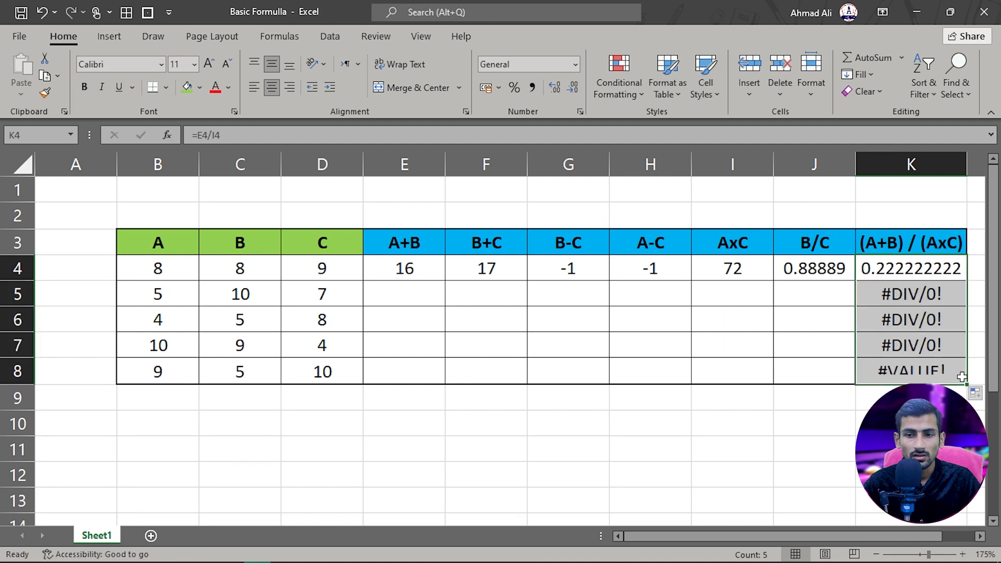
left_click(919, 297)
double_click(919, 298)
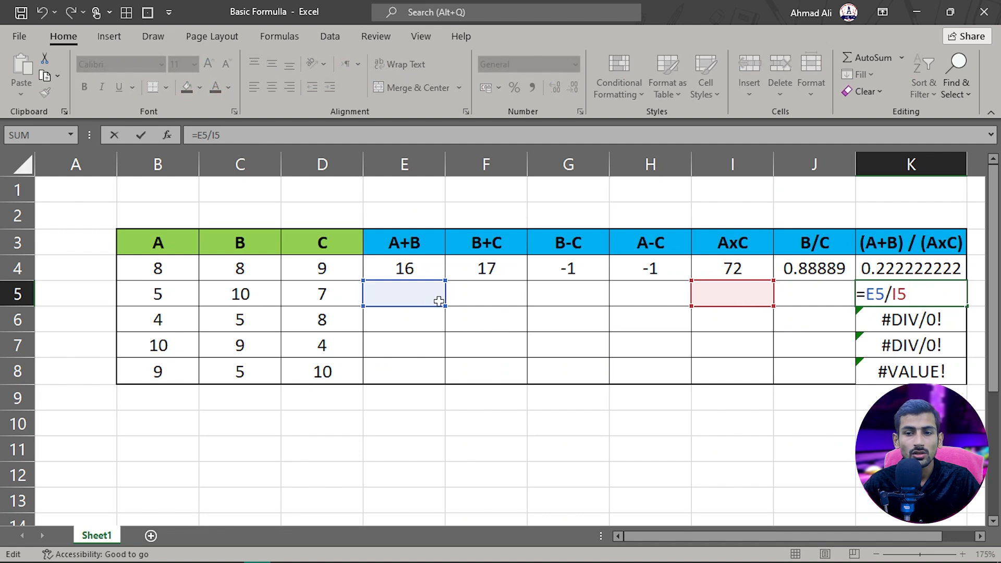
key("Escape")
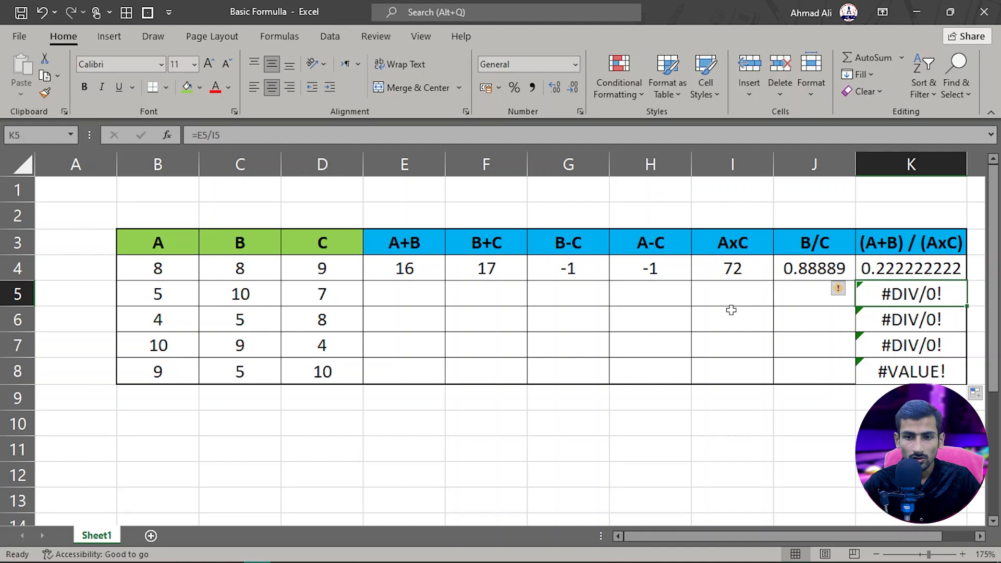
- Clear the copied formulas from K5:K8, keeping the formula in K4
key("ctrl+shift+Down")
key("Delete")
key("Up")
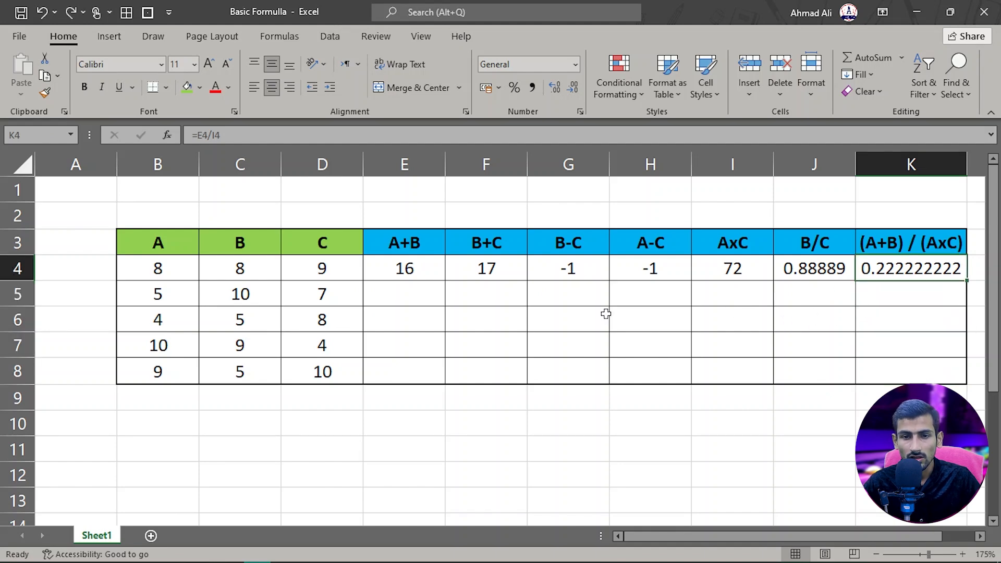
- Try to copy the A+B formula from E4 down to E8 with a plain fill
left_click(416, 271)
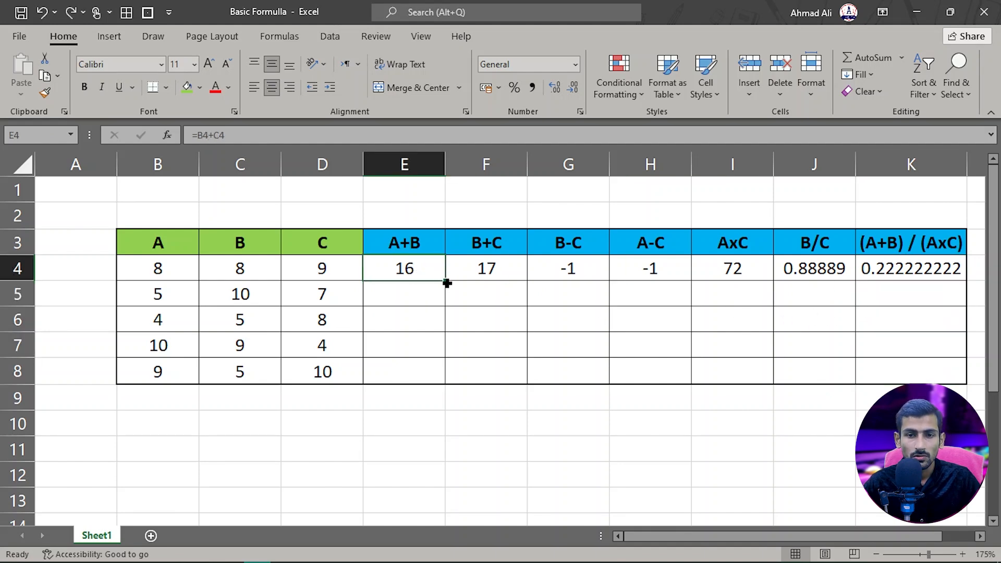
left_click(425, 291)
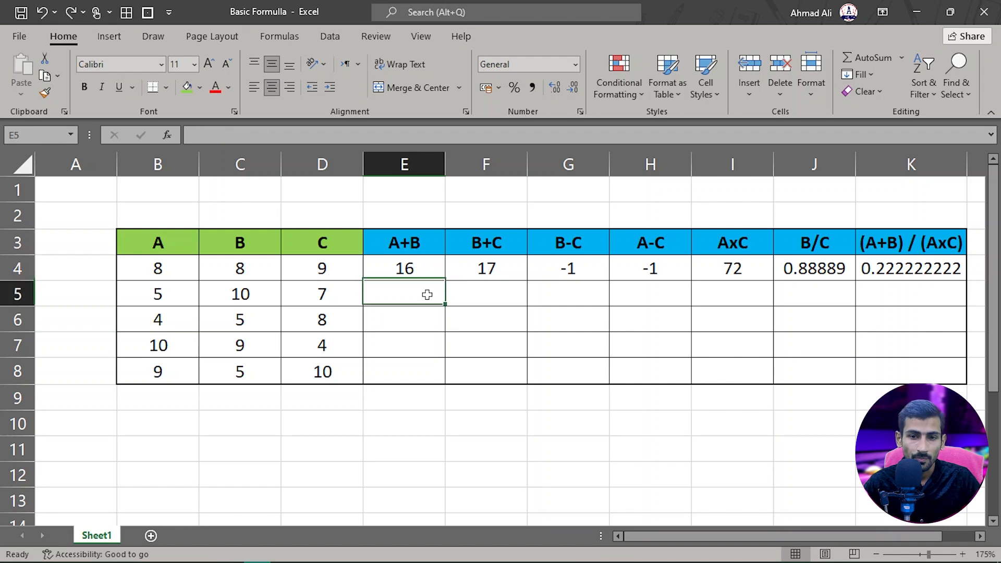
scroll(425, 322, "up", 1)
scroll(427, 326, "up", 1)
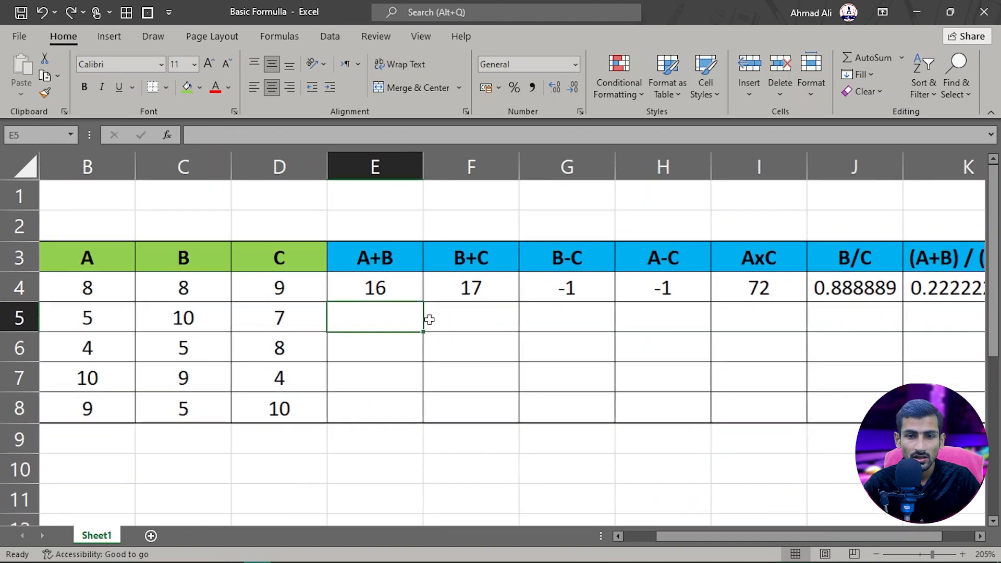
left_click(420, 292)
left_click_drag(426, 304, 422, 420)
left_click(474, 445)
scroll(340, 440, "up", 6)
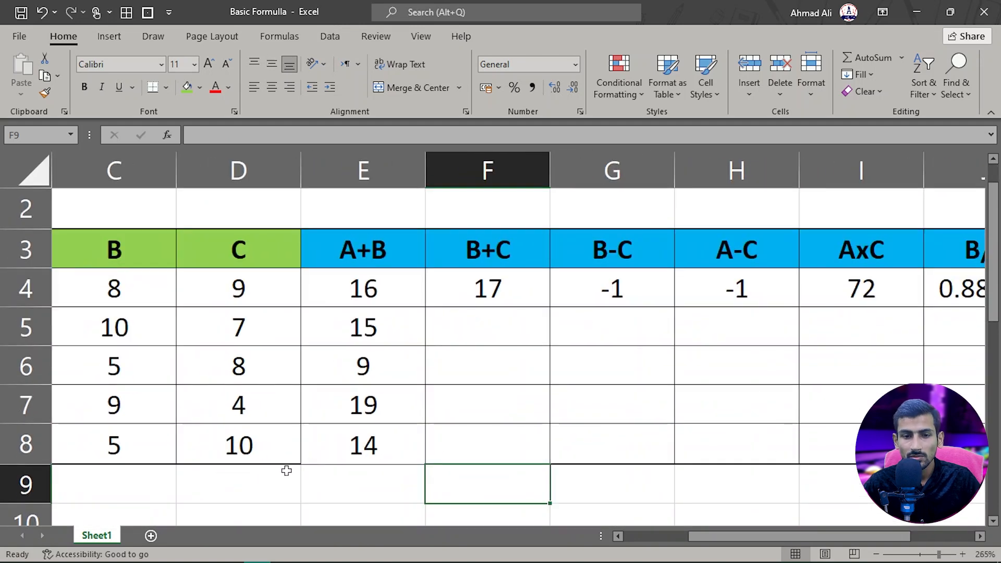
- Examine the copied cells and borders in the A+B column, then undo the fill of E5:E8
key("Up")
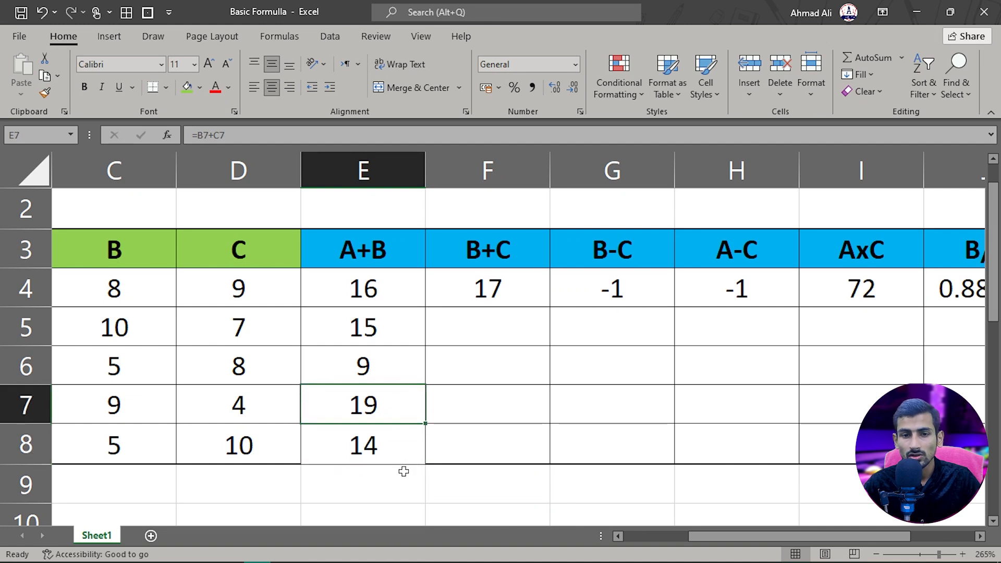
left_click(362, 305)
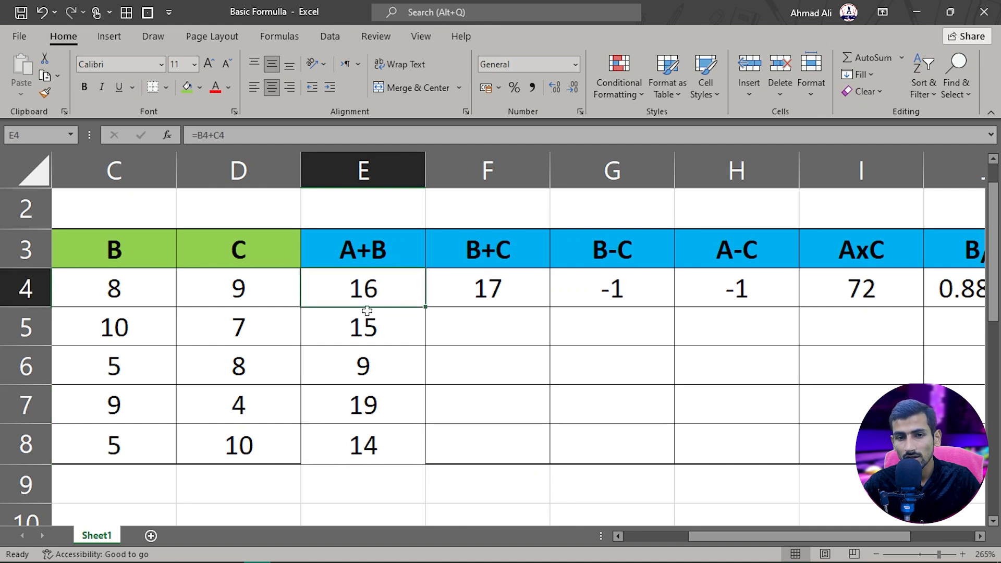
left_click(402, 322)
left_click(454, 324)
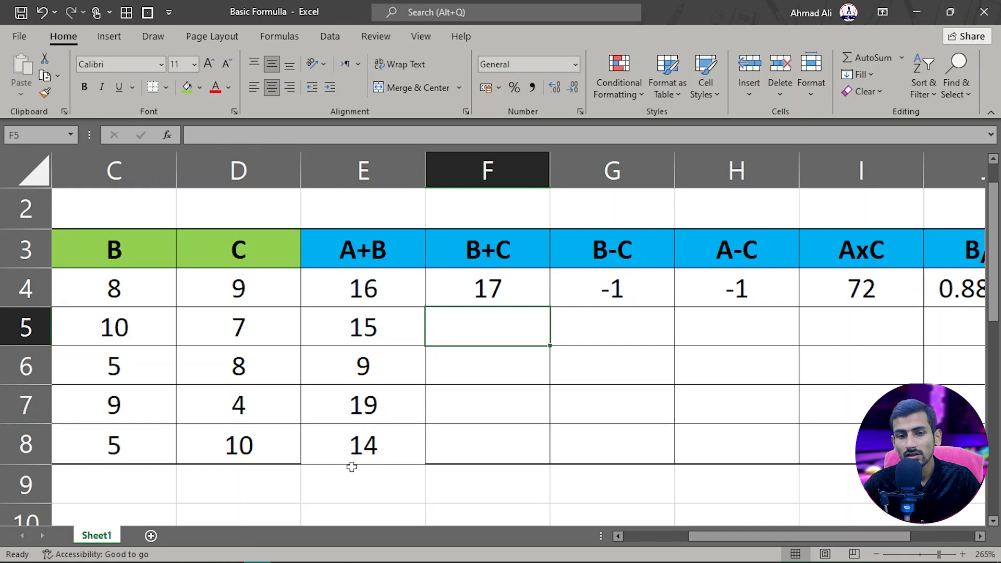
scroll(407, 471, "down", 5)
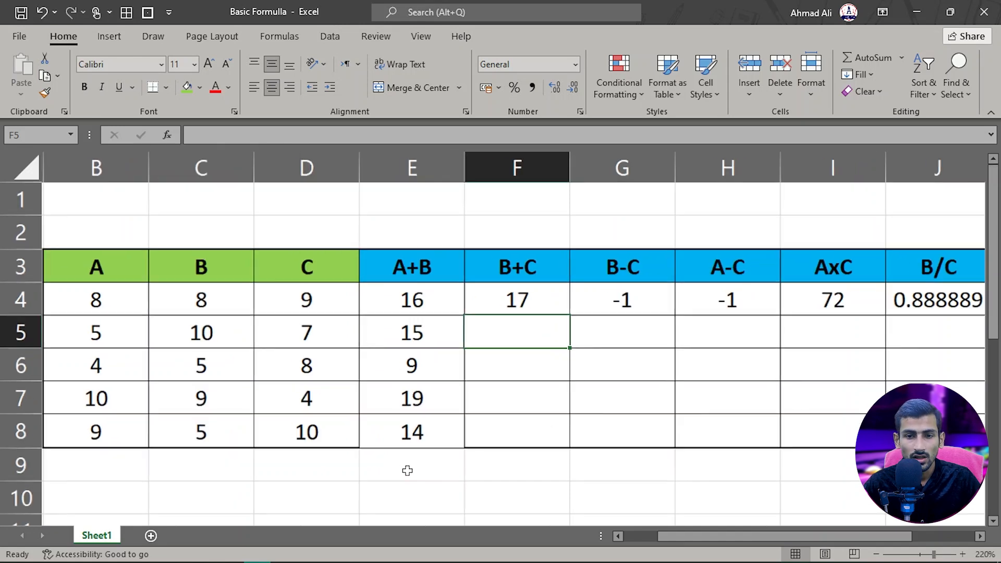
scroll(406, 468, "up", 5)
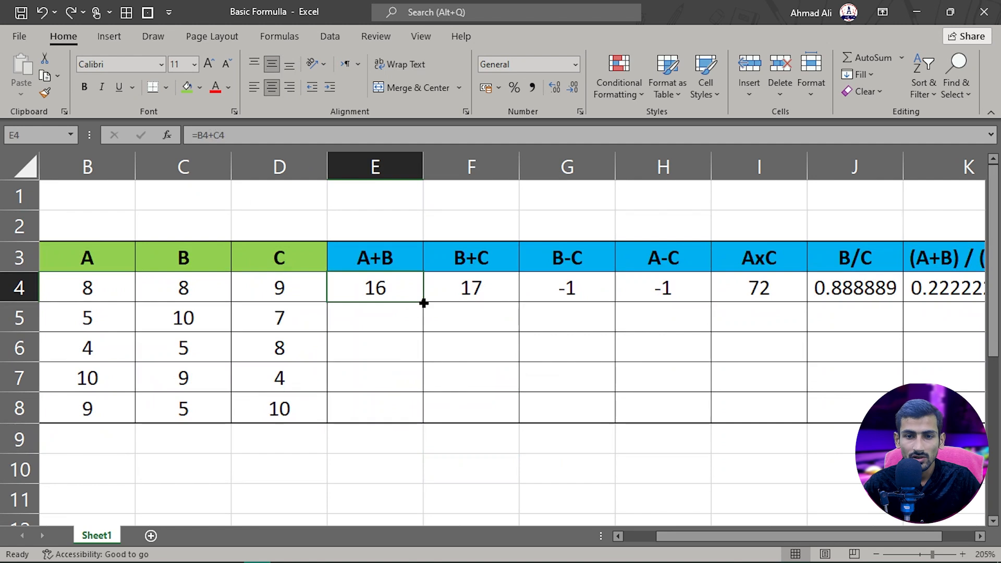
- Fill the A+B formula from E4 down to E8 using the Fill Without Formatting option
left_click_drag(424, 302, 419, 414)
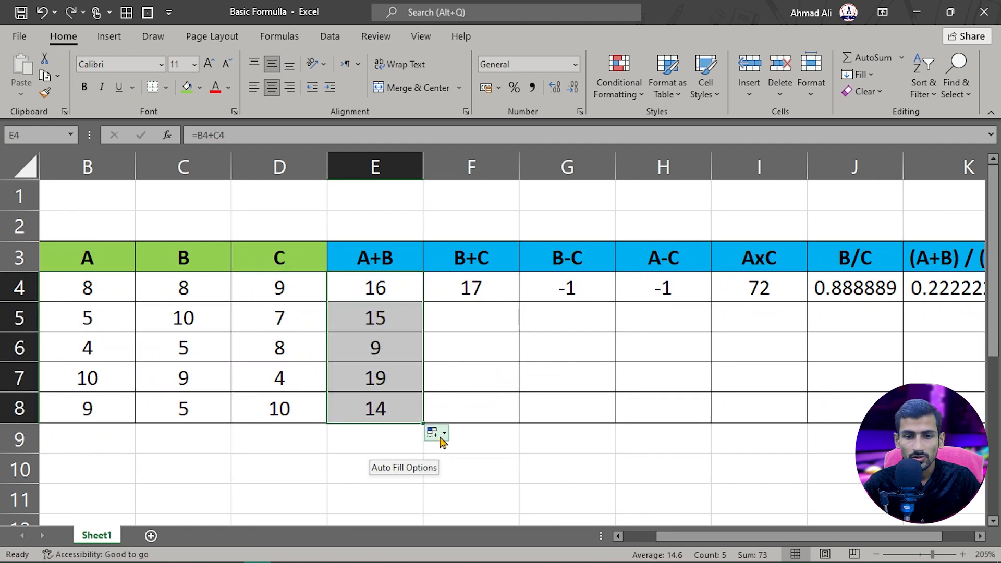
left_click(444, 436)
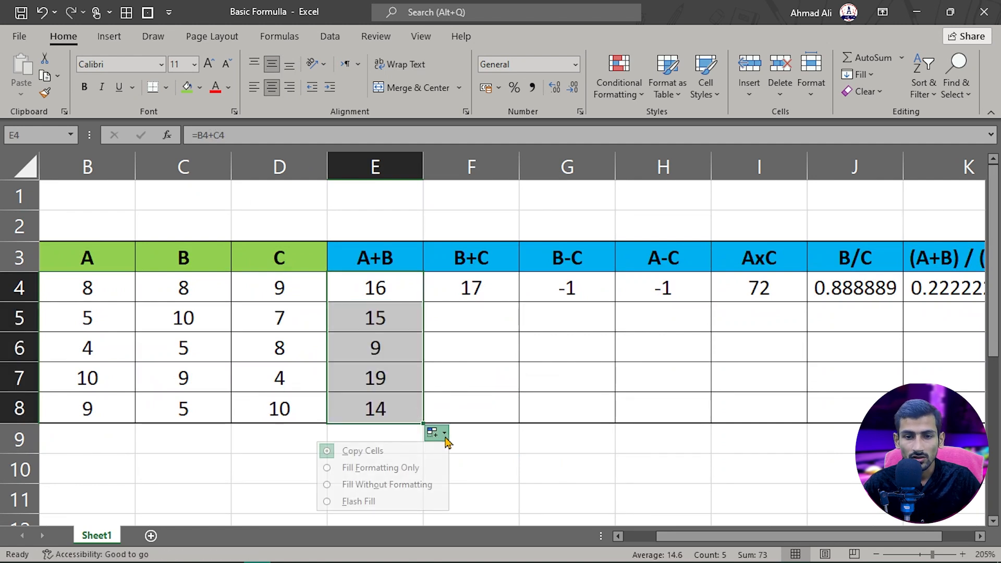
left_click(398, 487)
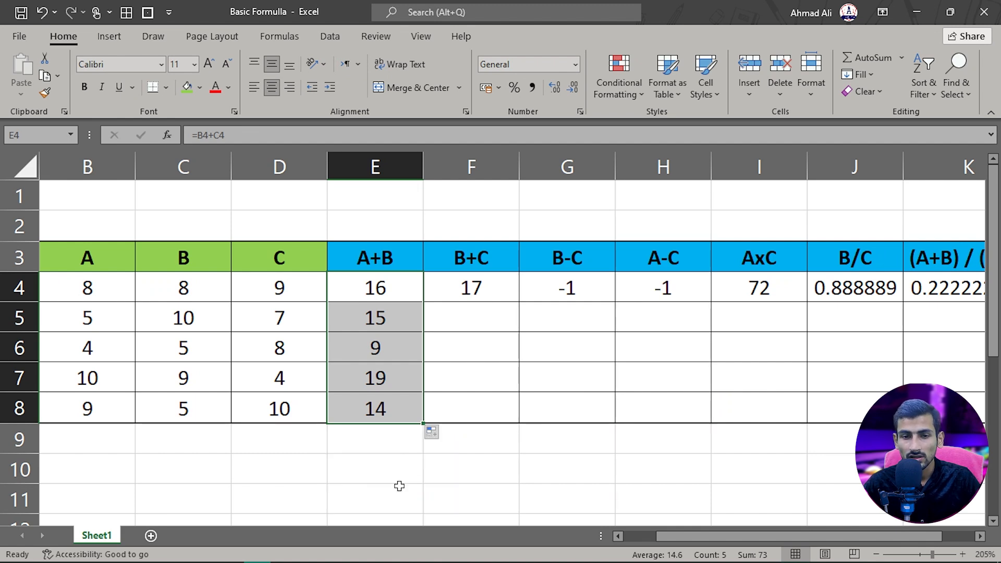
left_click(455, 373)
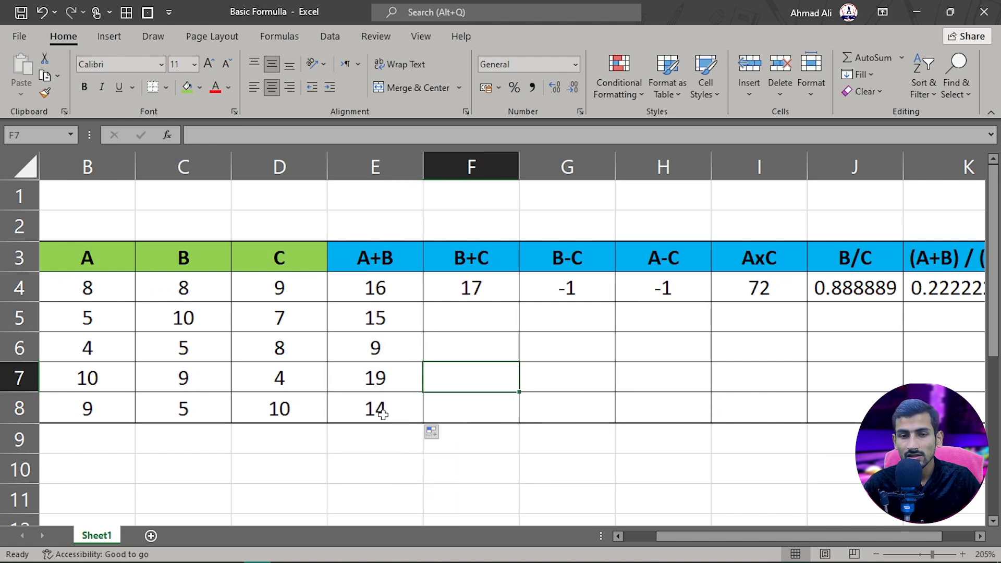
- Enter the formula =C5+D5 in cell F5 under the B+C header by picking the referenced cells
left_click(473, 312)
left_click_drag(791, 538, 759, 537)
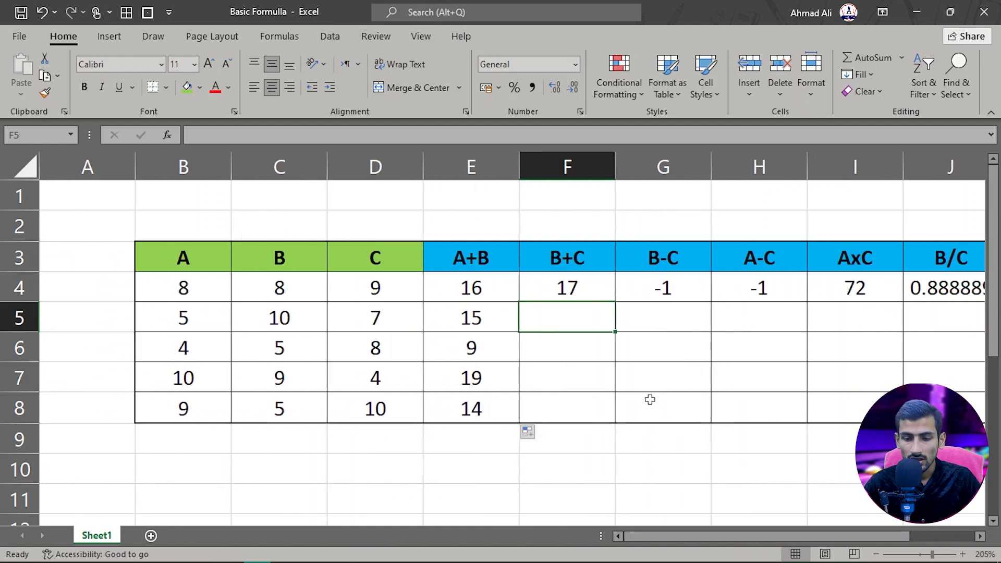
type("=")
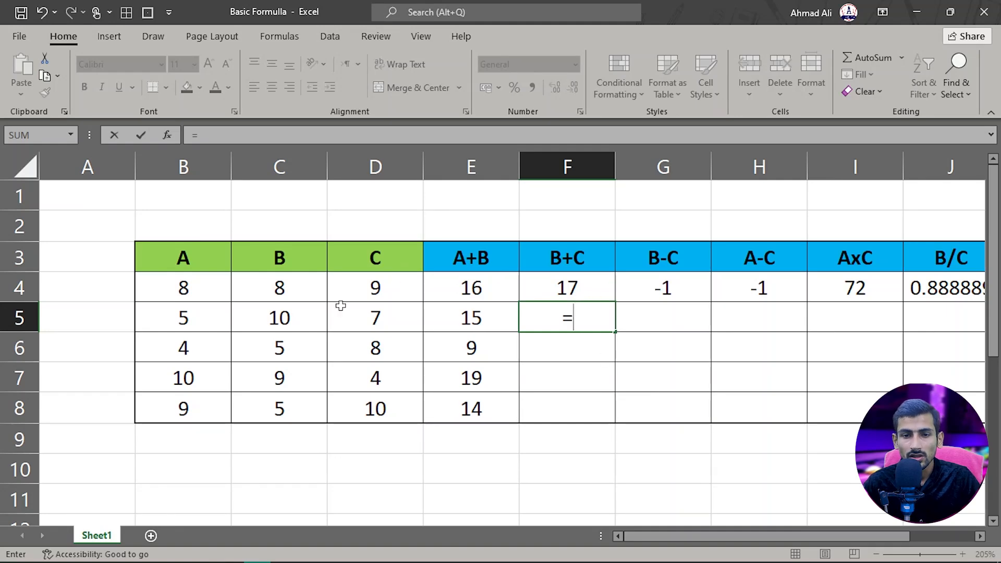
left_click(304, 322)
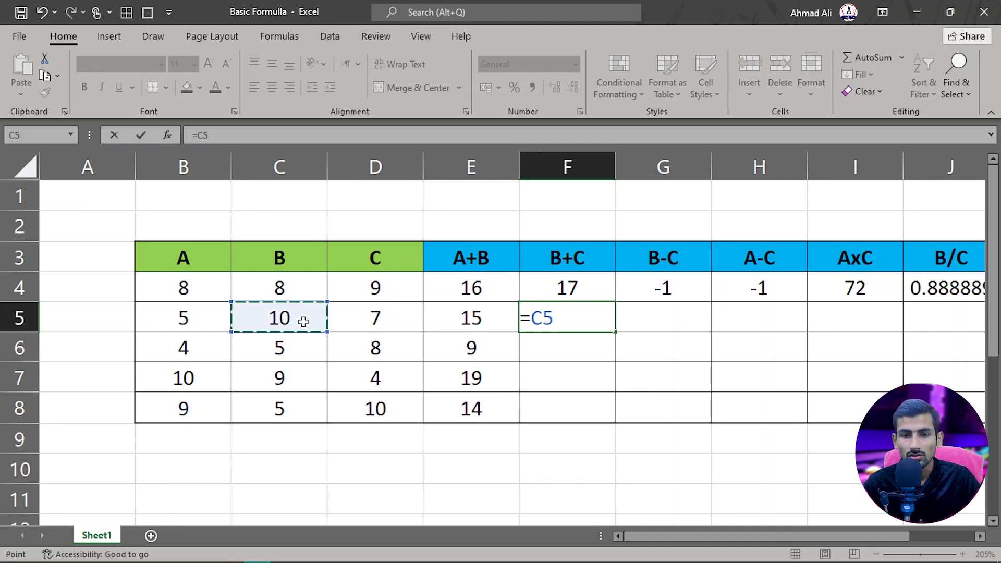
type("+")
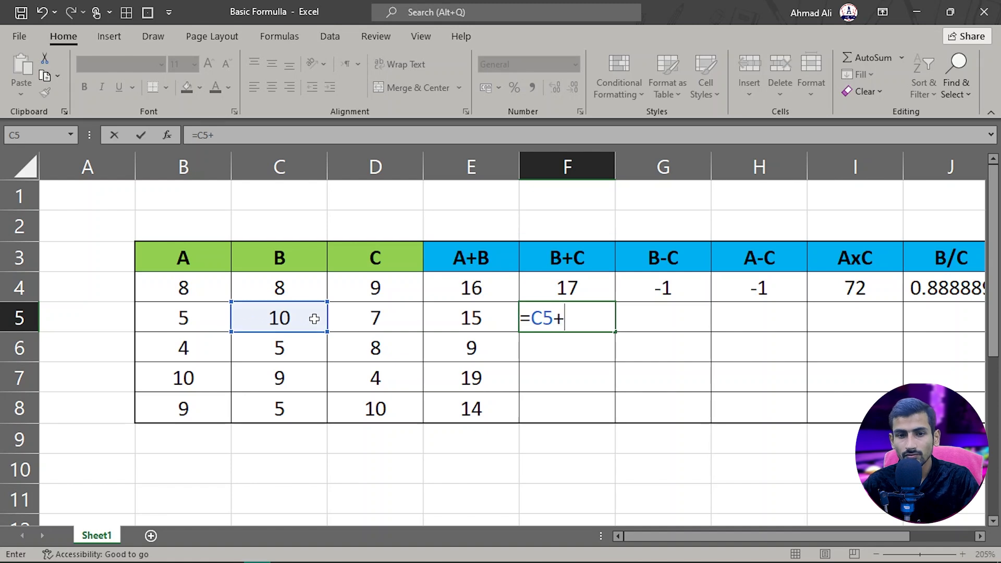
left_click(377, 316)
key("Return")
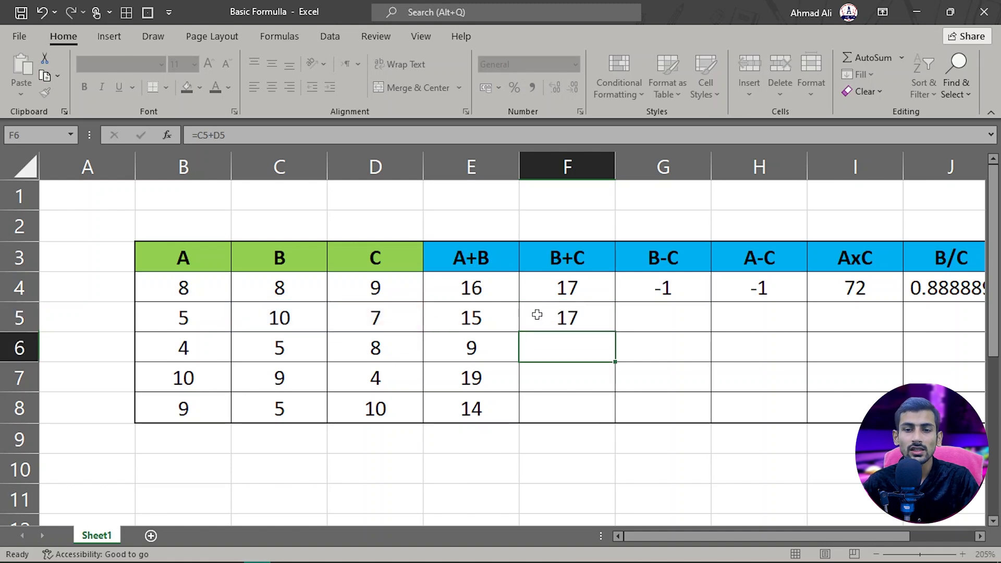
- Fill the B+C formula from F5 down to F8 without formatting
left_click(566, 316)
left_click_drag(615, 332, 615, 423)
left_click(628, 433)
left_click(631, 491)
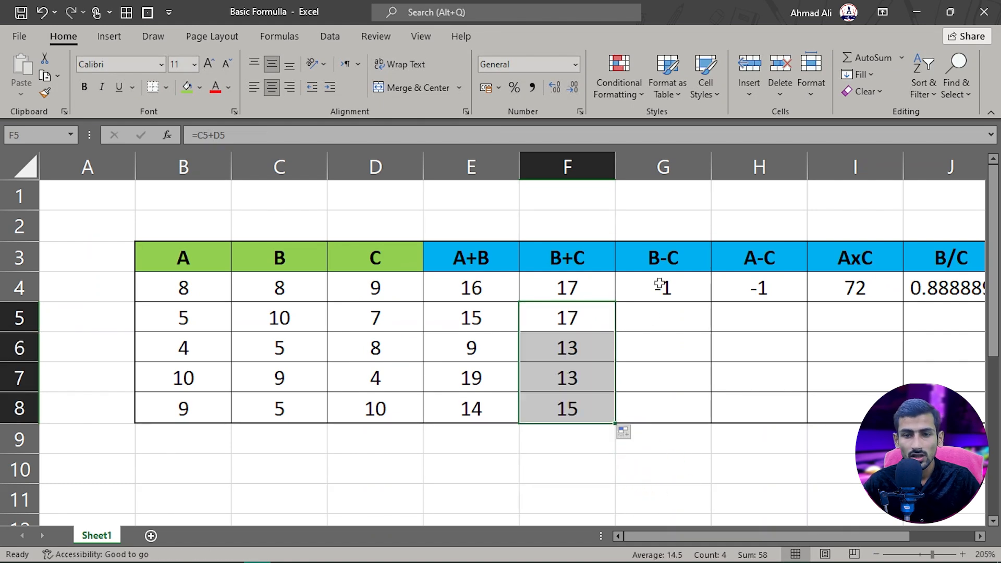
- Fill the row 4 formulas in G4:K4 together down to row 8 without formatting
left_click(658, 288)
left_click_drag(820, 536, 885, 536)
left_click_drag(458, 290, 858, 287)
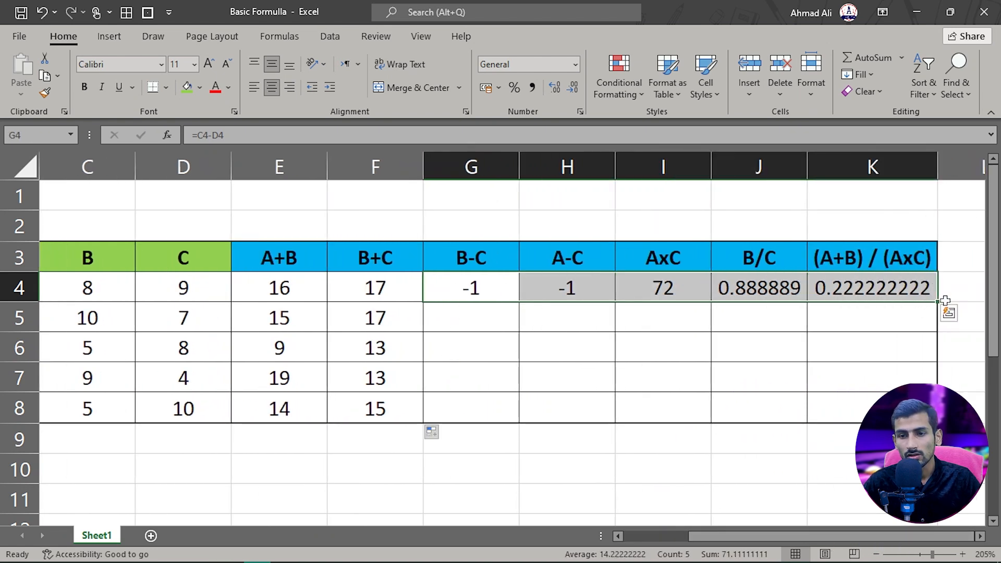
left_click_drag(940, 302, 940, 421)
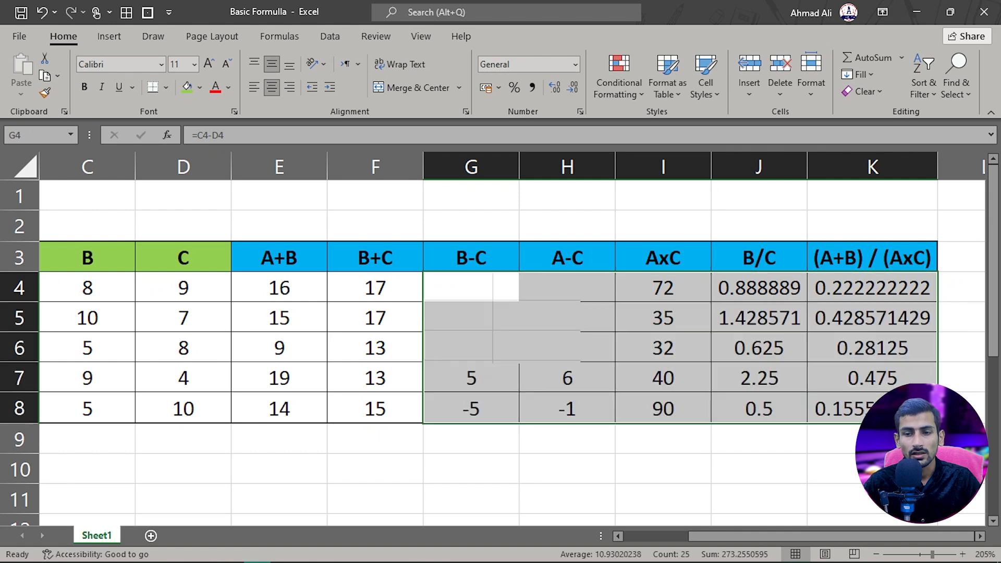
left_click(962, 432)
left_click(953, 435)
left_click(910, 485)
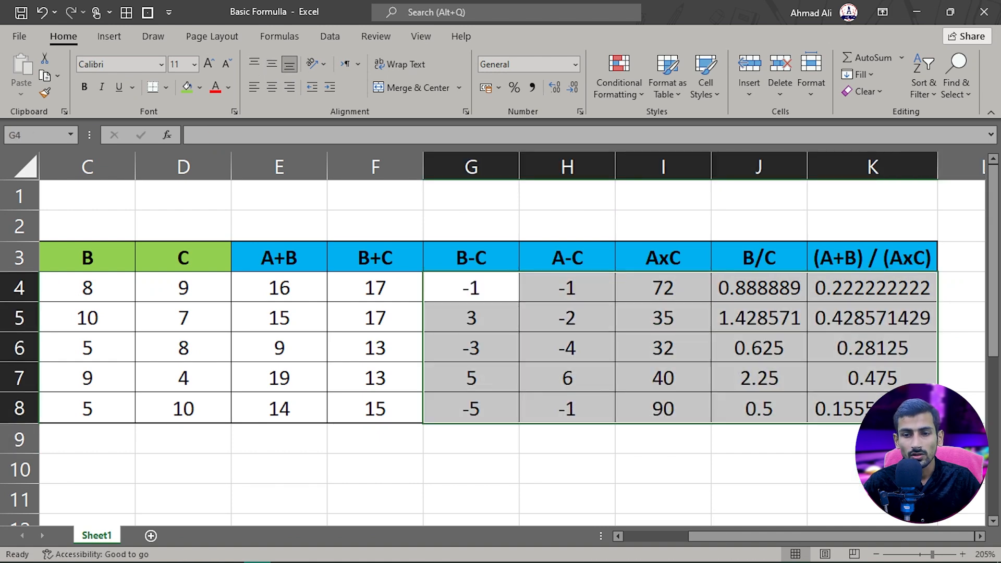
left_click(759, 469)
left_click(814, 376)
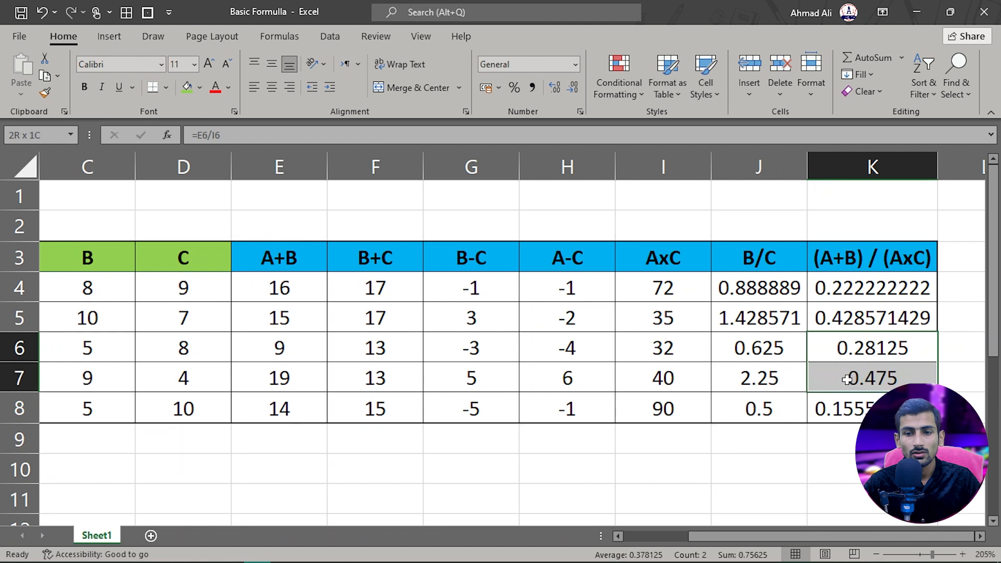
left_click(664, 405)
left_click_drag(798, 537, 734, 537)
scroll(558, 456, "down", 1)
scroll(711, 443, "down", 2)
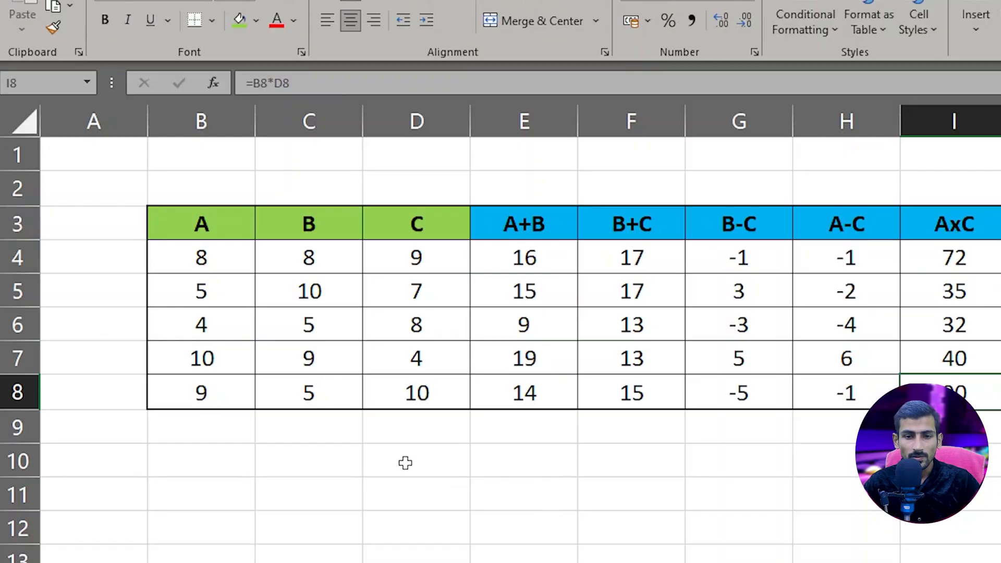
left_click(405, 463)
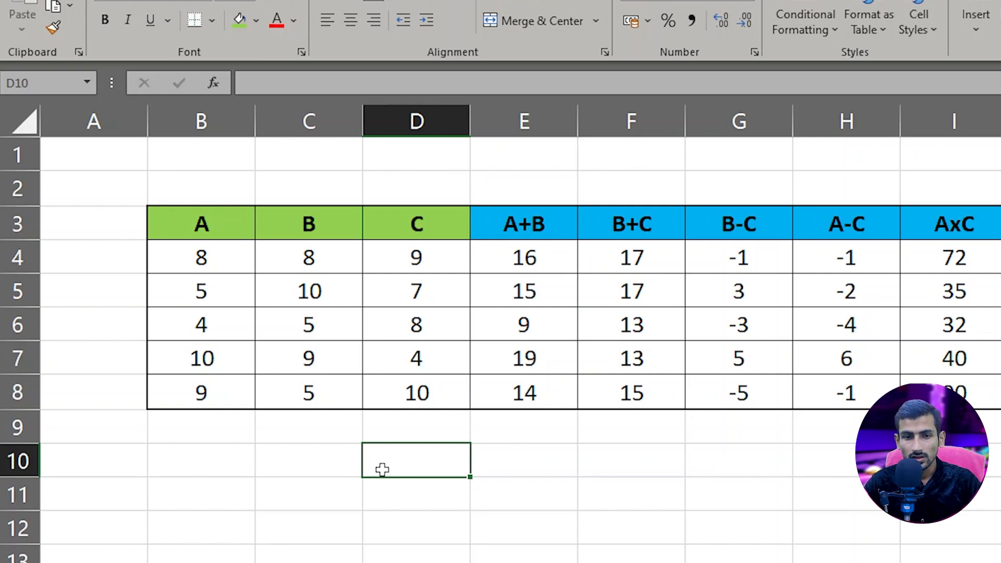
- Try a formula in cell D10 linking D4 and D8, replacing its minus sign with a colon to make =D4:D8, and undo the entry
type("=")
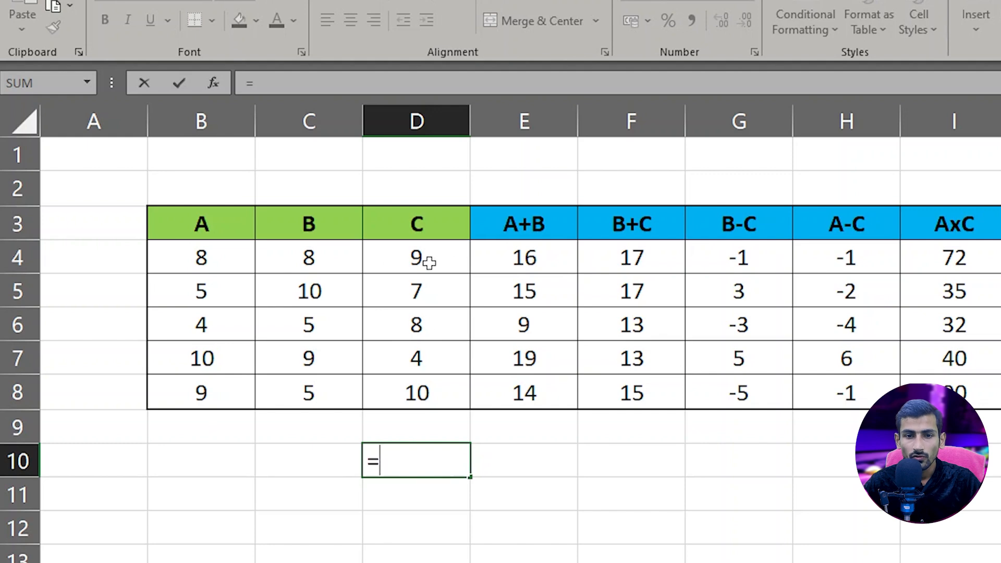
type("d4-")
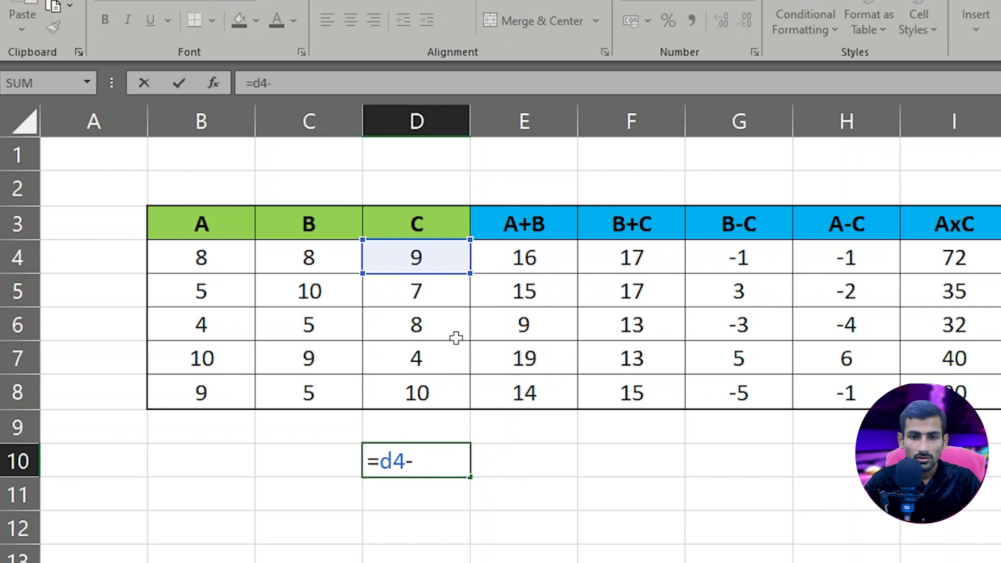
left_click(437, 386)
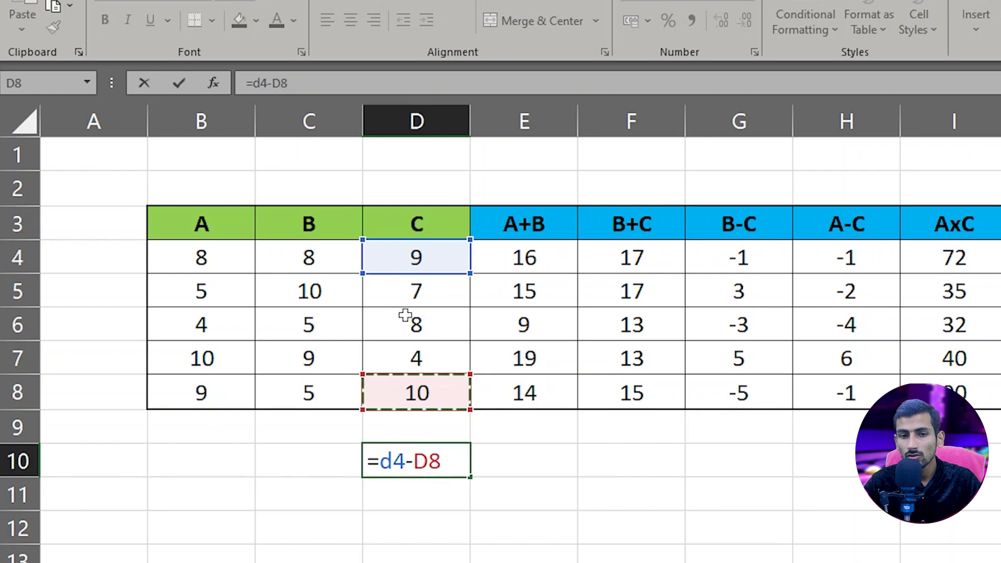
left_click(411, 461)
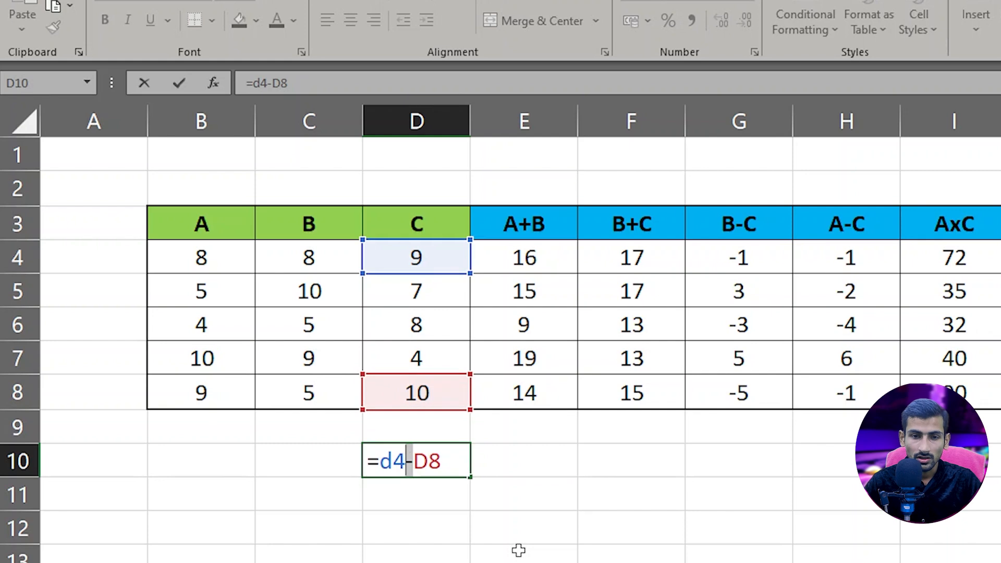
type(":")
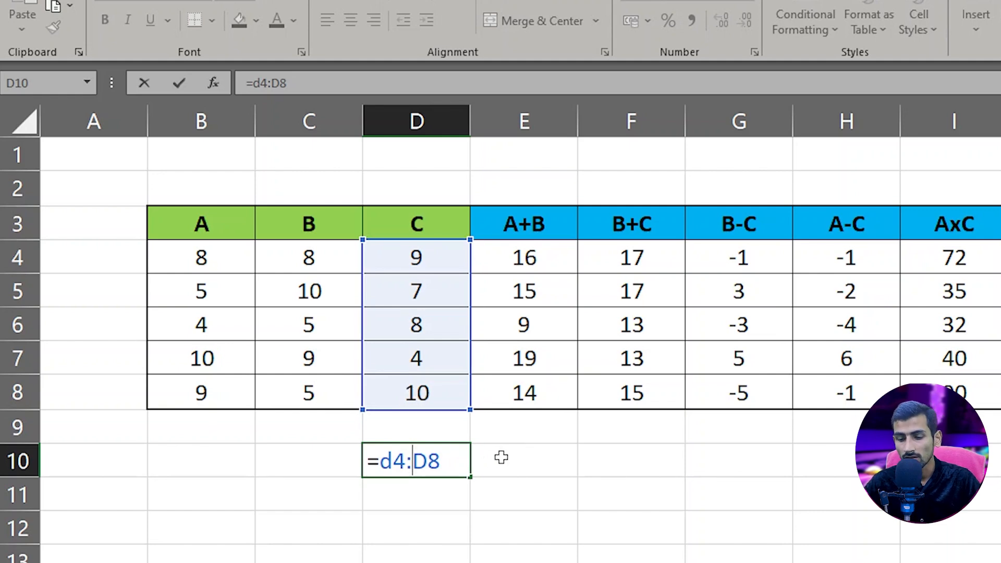
key("Return")
left_click(598, 521)
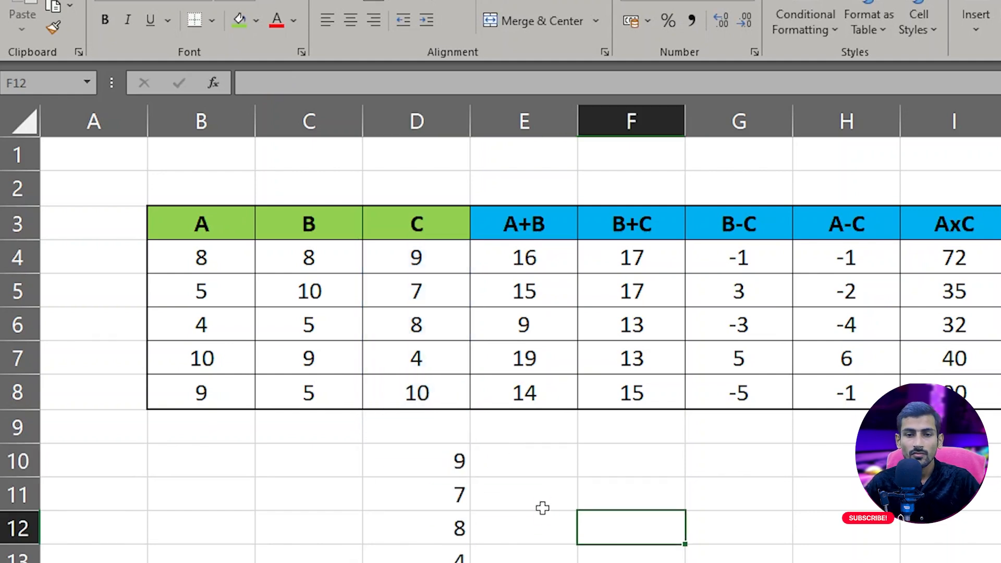
key("ctrl+z")
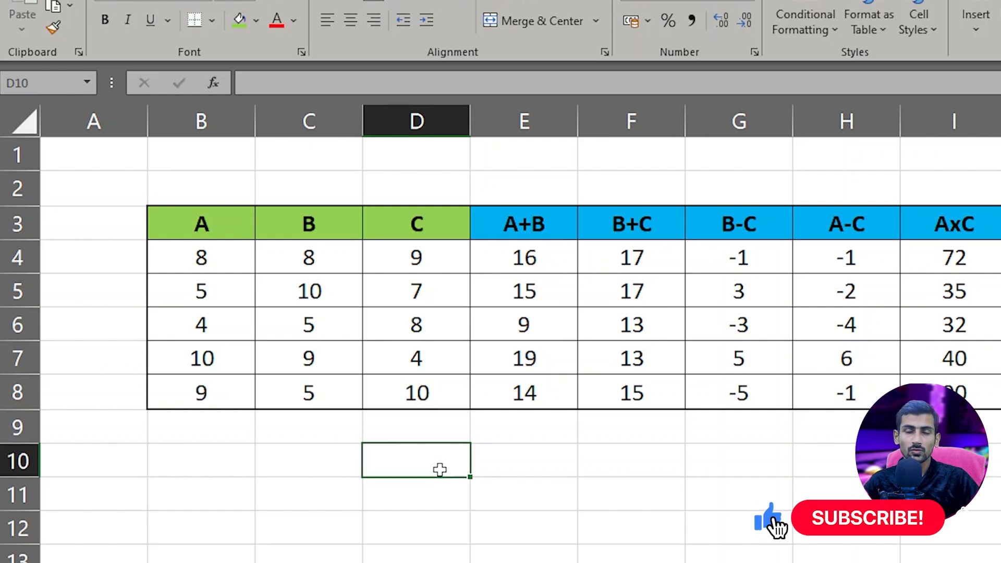